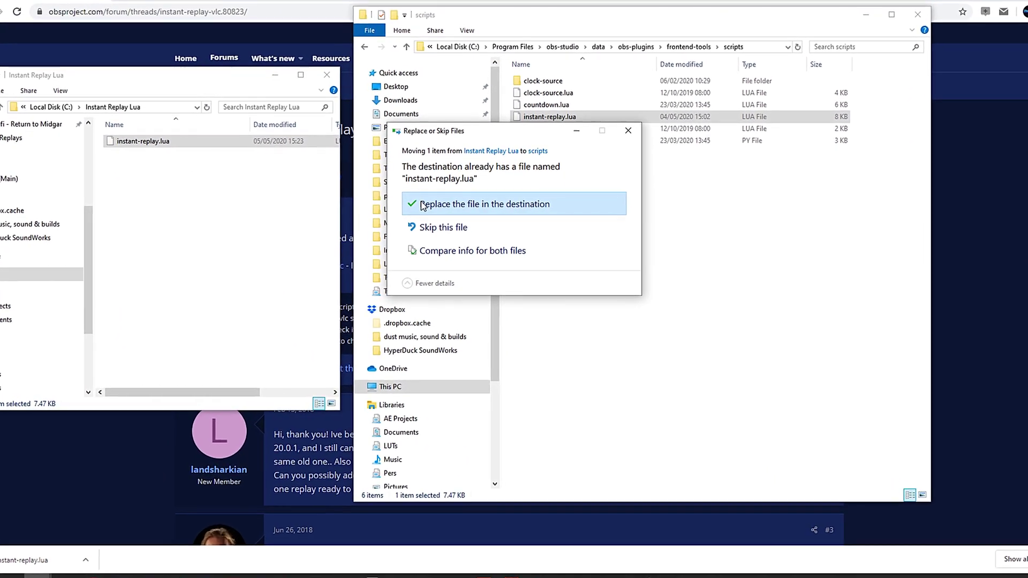
Replace the existing instant-replay.lua in the scripts folder with the new copy.
{"action": "left_click", "coordinate": [423, 206]}
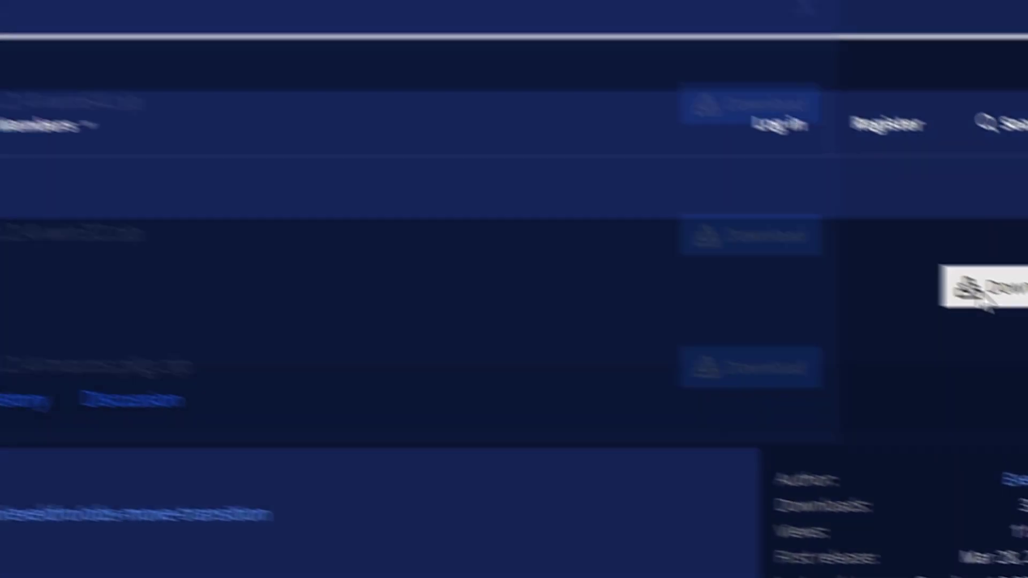
Download move-transition-1.2.4-win64.zip and extract its data and obs-plugins folders into C:\Program Files\obs-studio.
{"action": "left_click", "coordinate": [481, 145]}
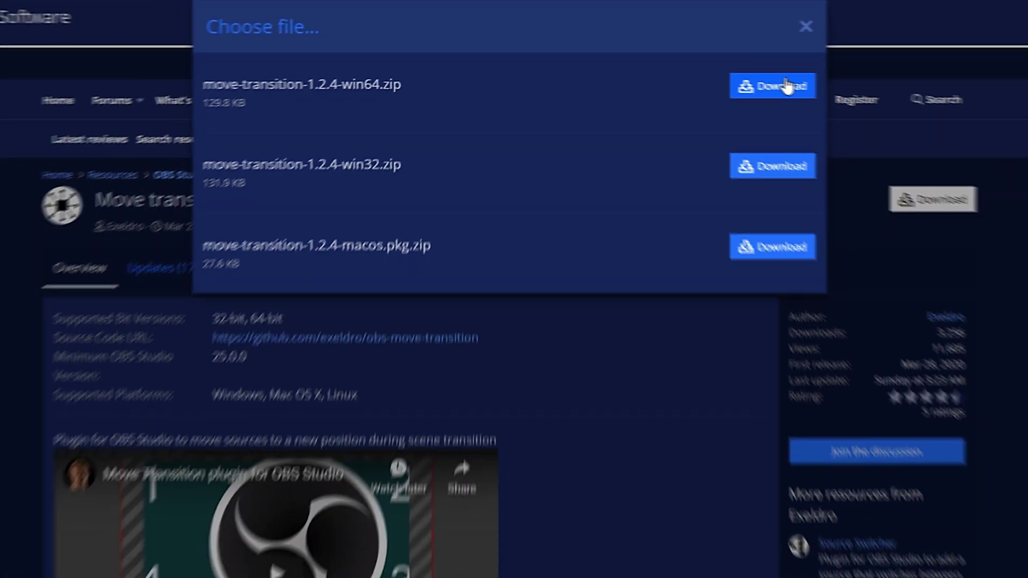
{"action": "left_click", "coordinate": [906, 197]}
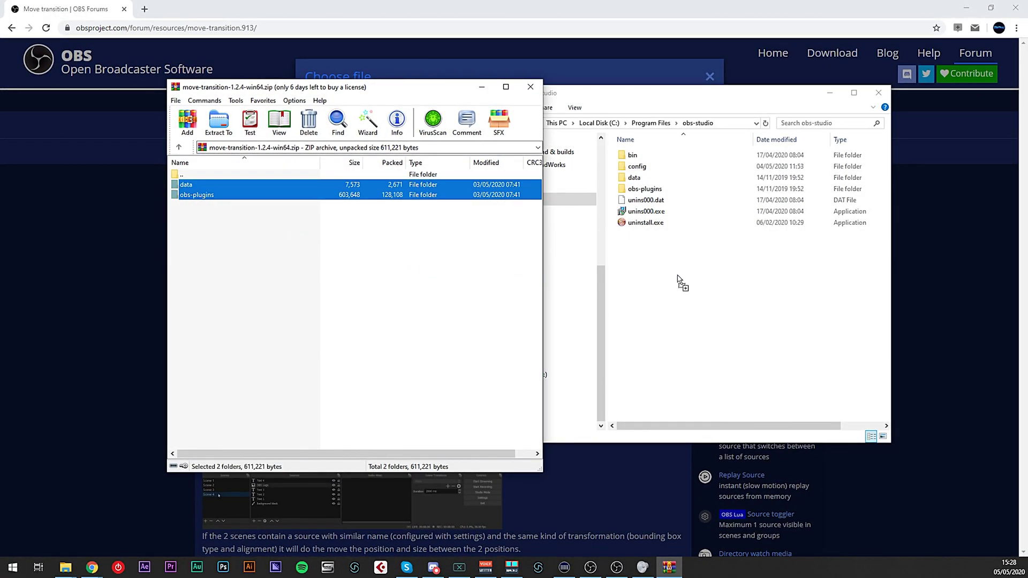
{"action": "left_click_drag", "start_coordinate": [677, 281], "coordinate": [677, 280]}
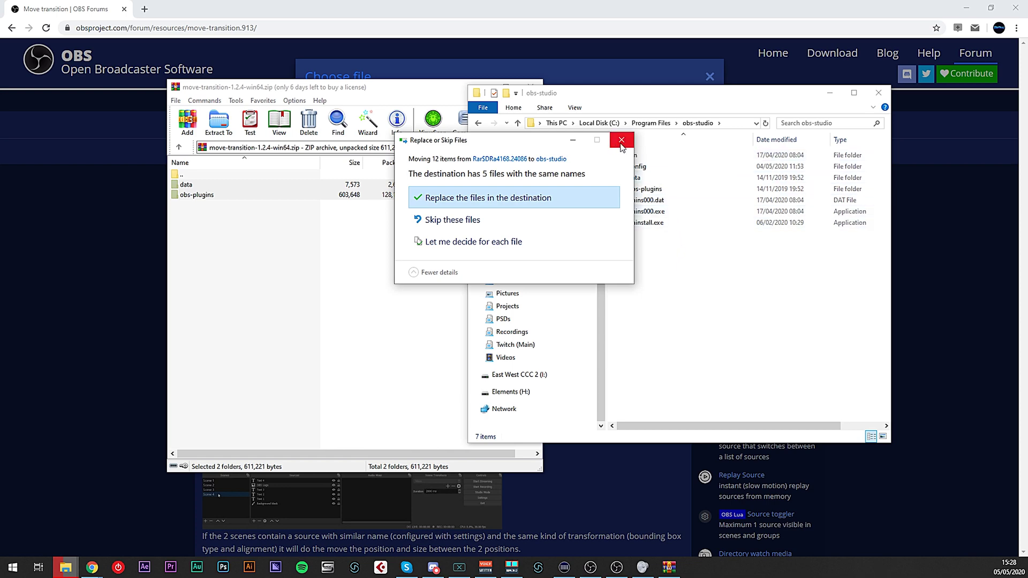
{"action": "left_click", "coordinate": [545, 80]}
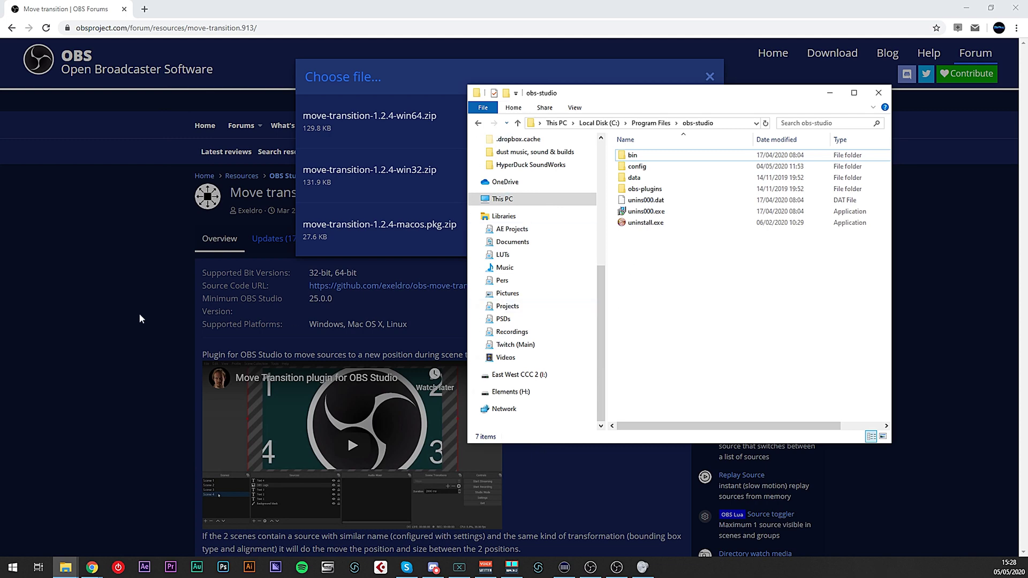
{"action": "left_click", "coordinate": [141, 314]}
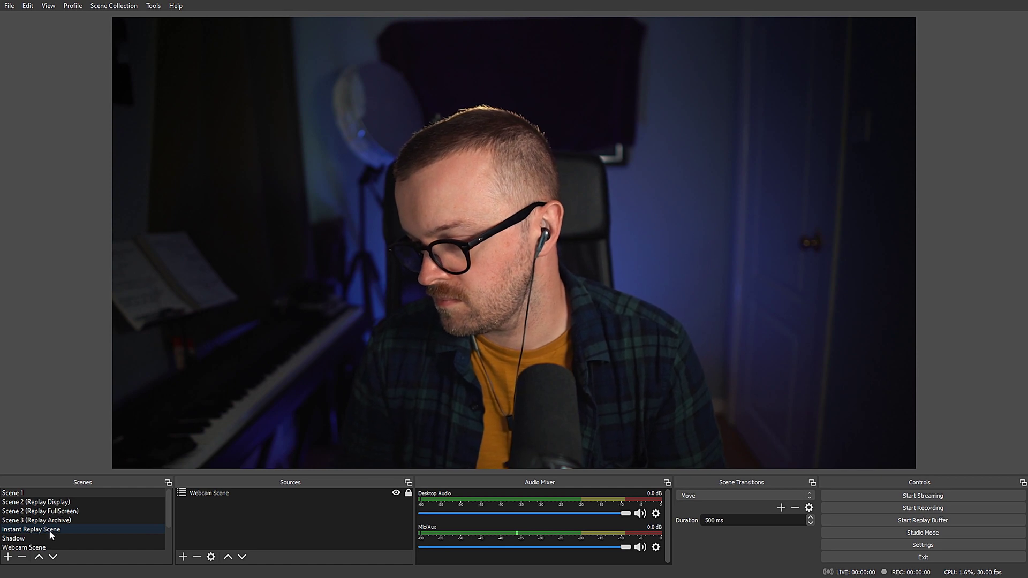
Add a new scene named Instant Replay Scene from the Scenes list.
{"action": "right_click", "coordinate": [93, 533]}
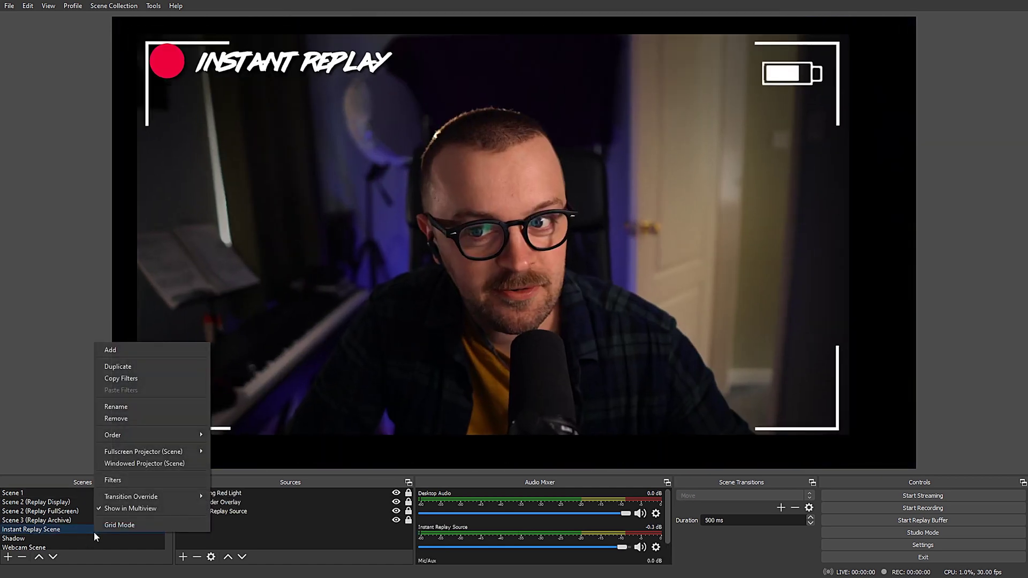
{"action": "left_click", "coordinate": [39, 495]}
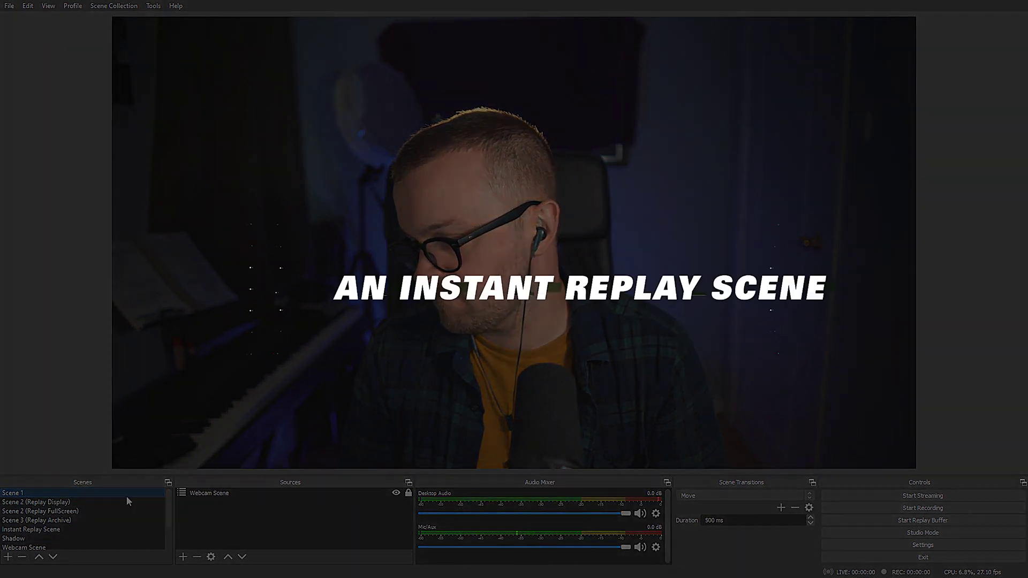
{"action": "right_click", "coordinate": [147, 492]}
{"action": "left_click", "coordinate": [72, 494]}
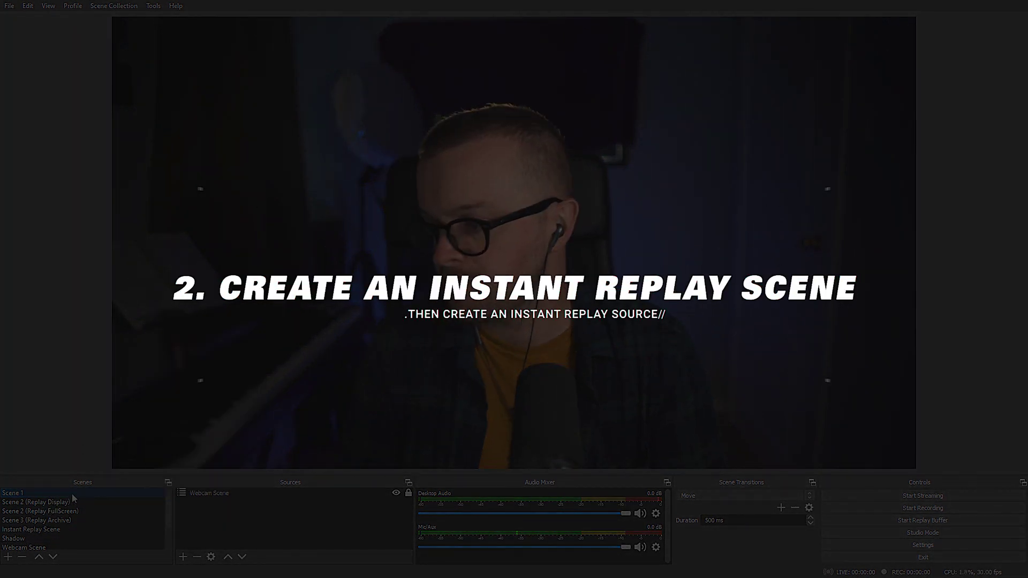
{"action": "right_click", "coordinate": [71, 493]}
{"action": "left_click", "coordinate": [117, 311]}
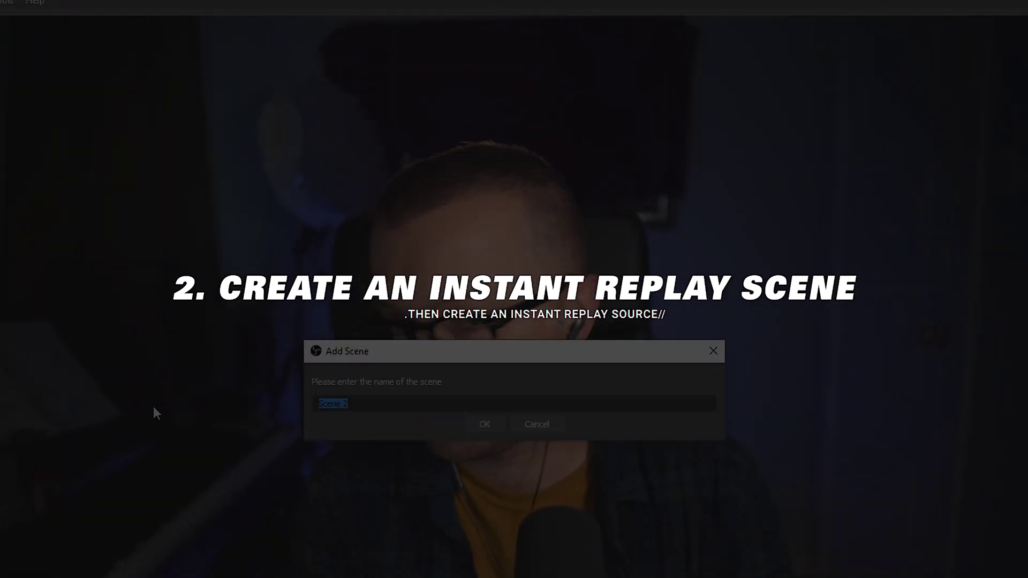
{"action": "type", "text": "Instant Replay Scene"}
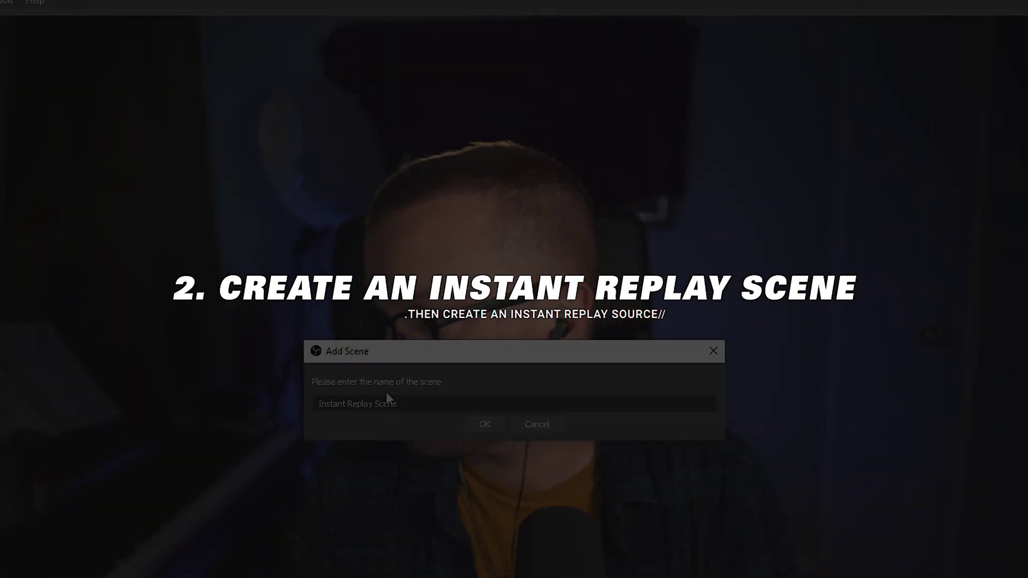
{"action": "left_click", "coordinate": [484, 424]}
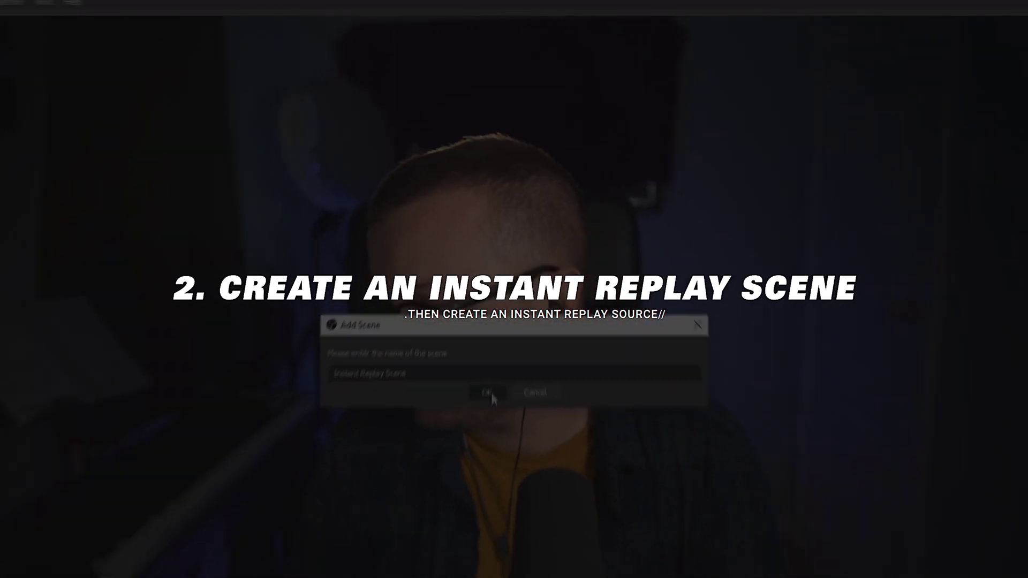
Add a Media Source named Instant Replay Source to that scene.
{"action": "right_click", "coordinate": [201, 535]}
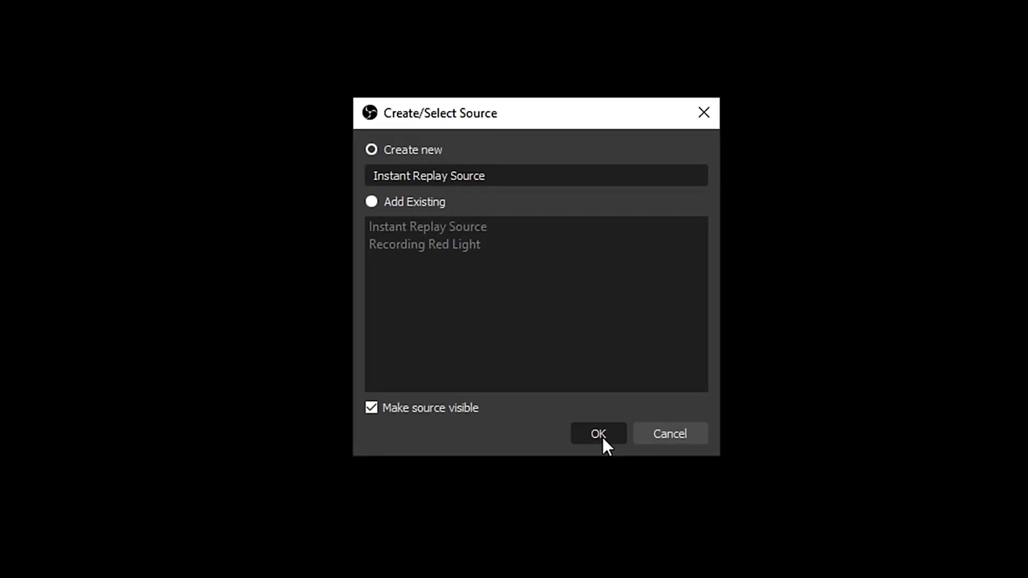
{"action": "left_click", "coordinate": [594, 428]}
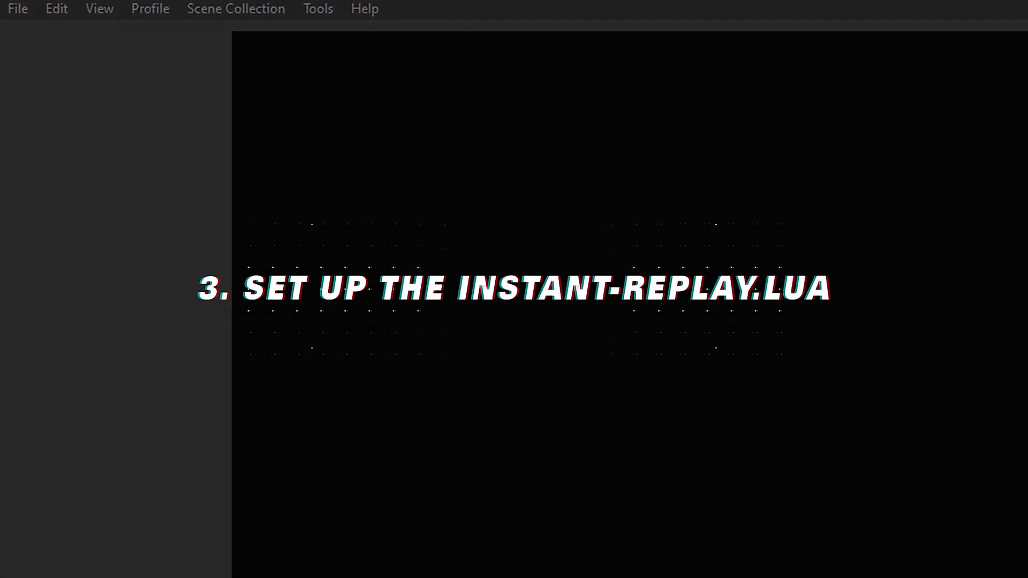
Load instant-replay.lua in Tools > Scripts and set its Media Source to Instant Replay Source.
{"action": "left_click", "coordinate": [322, 6]}
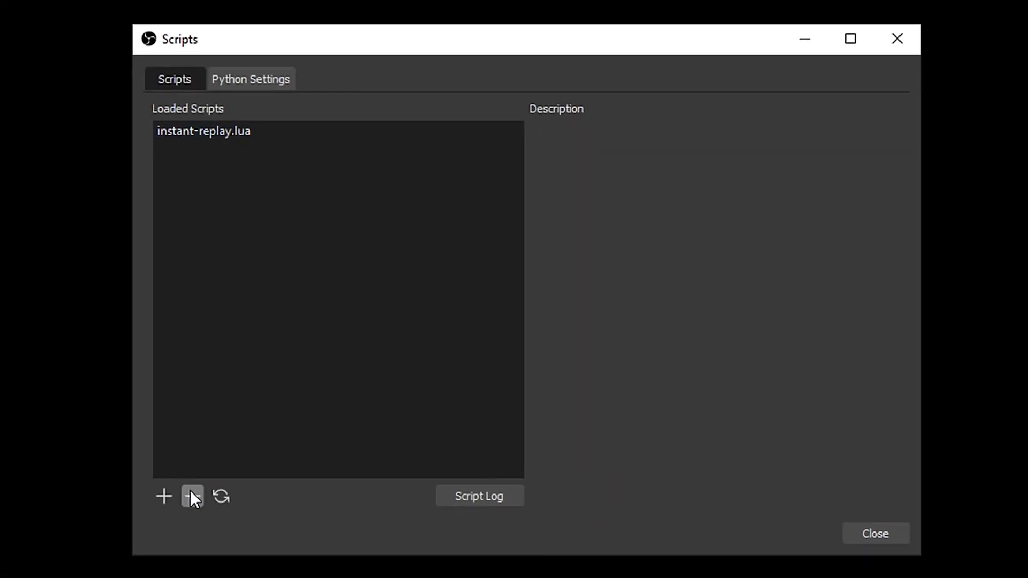
{"action": "left_click", "coordinate": [164, 497]}
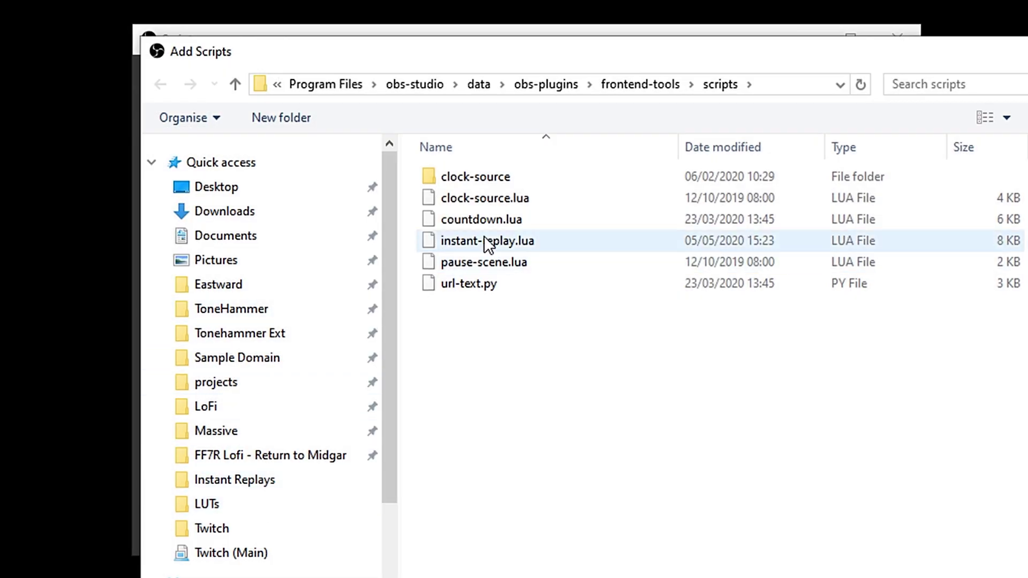
{"action": "double_click", "coordinate": [484, 238]}
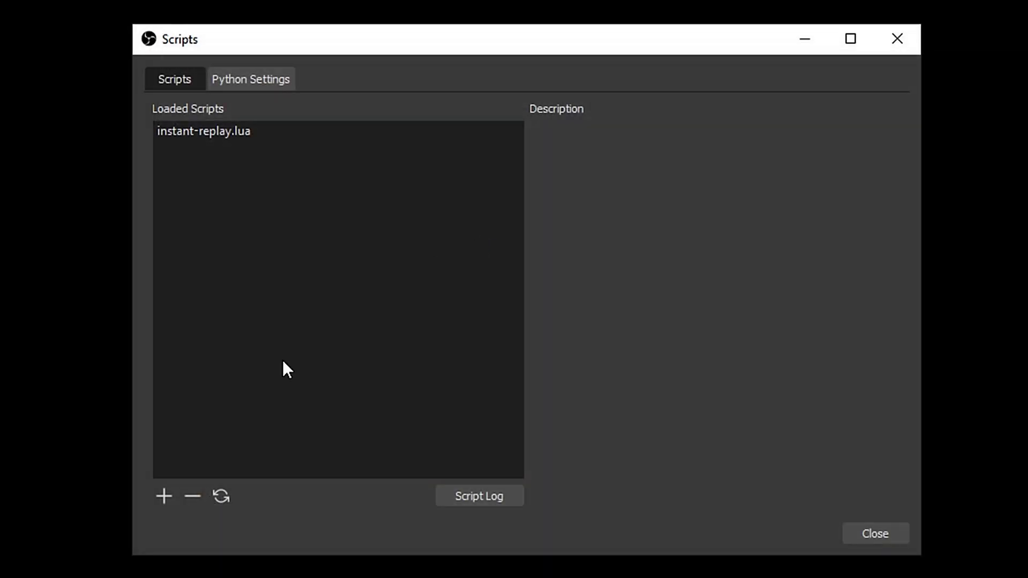
{"action": "left_click", "coordinate": [208, 131]}
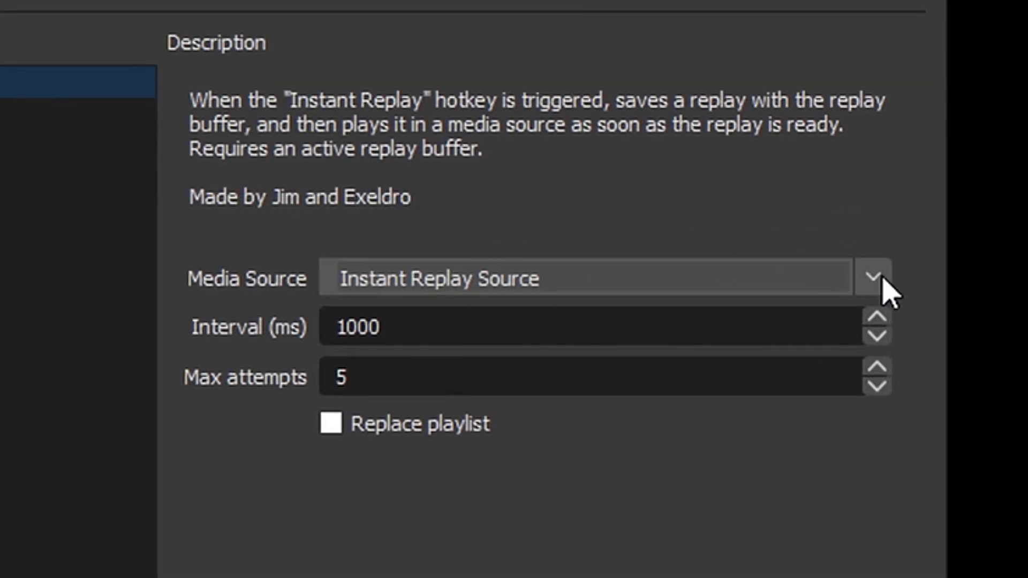
{"action": "left_click", "coordinate": [884, 281]}
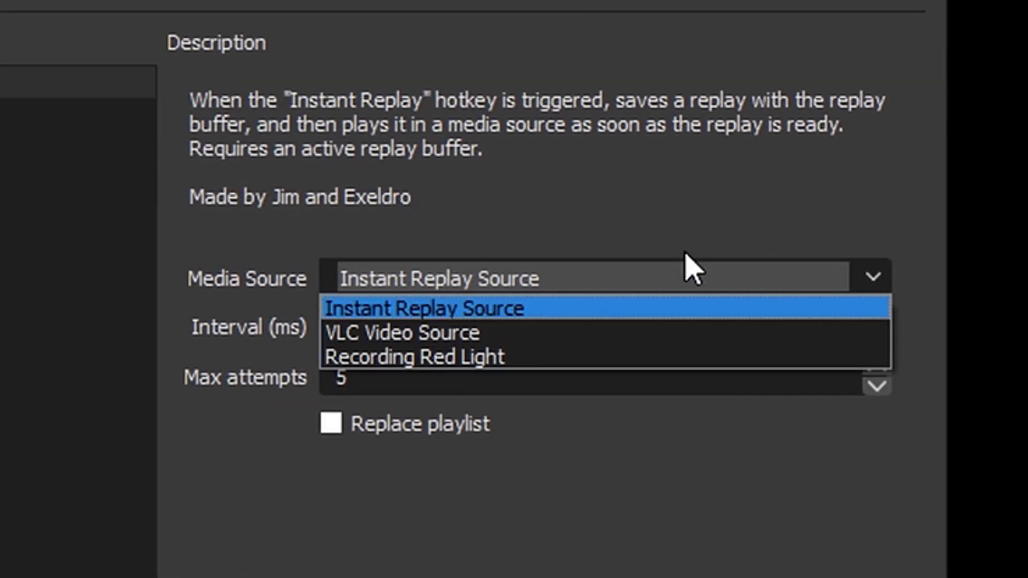
{"action": "left_click", "coordinate": [512, 310]}
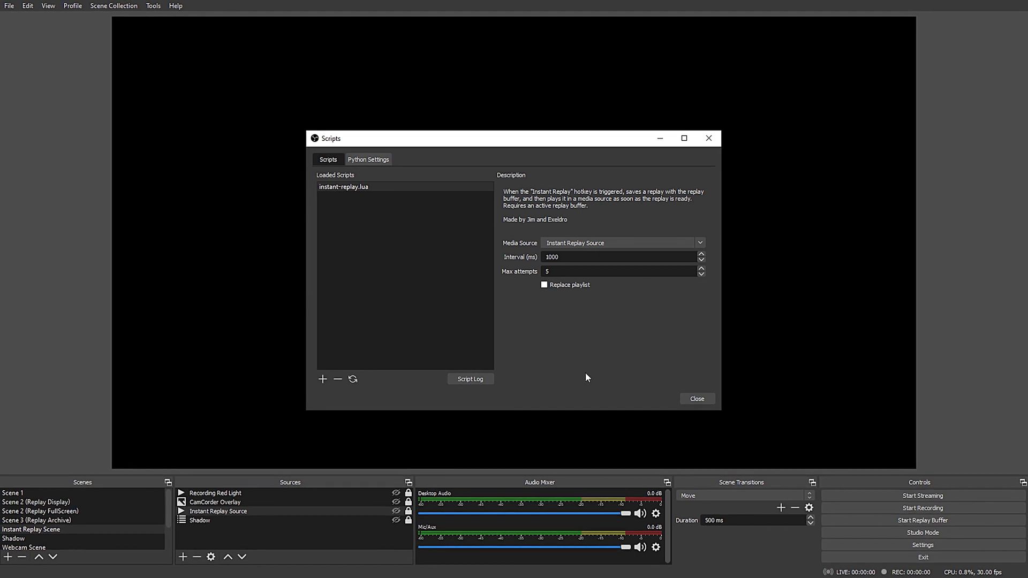
Enable the replay buffer in Settings > Output, then show the Recording output options.
{"action": "left_click", "coordinate": [697, 398]}
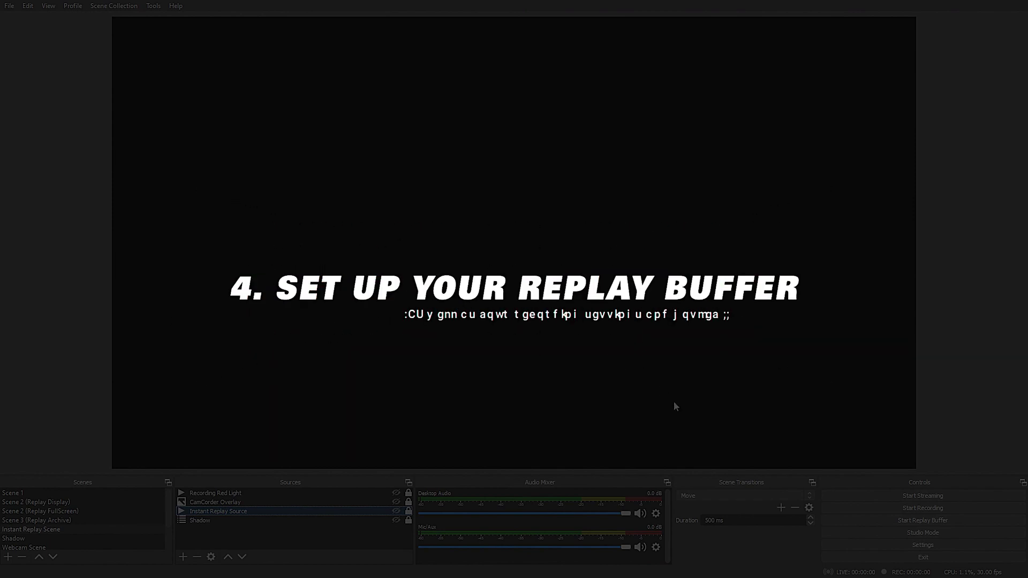
{"action": "left_click", "coordinate": [854, 543]}
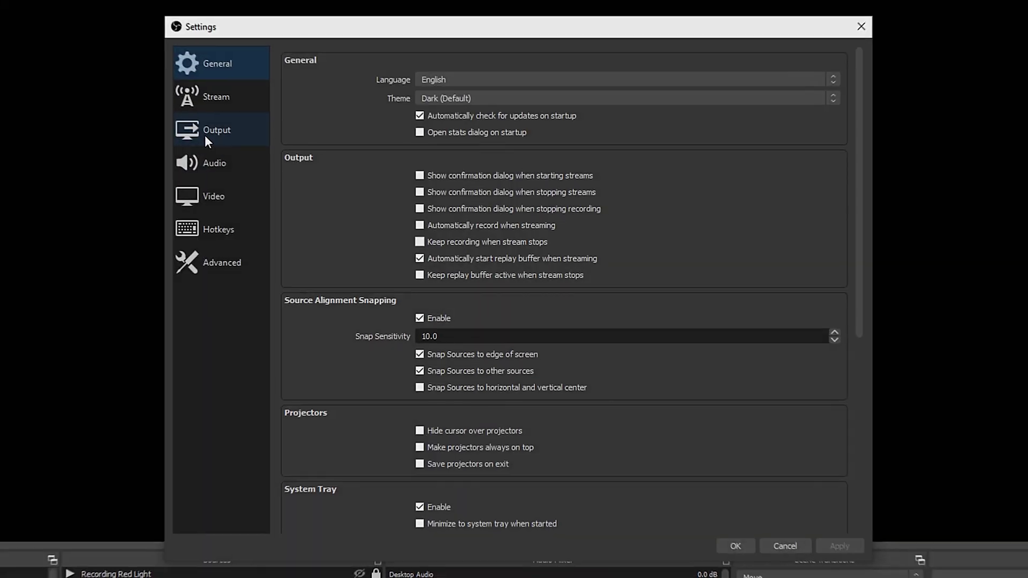
{"action": "left_click", "coordinate": [195, 132]}
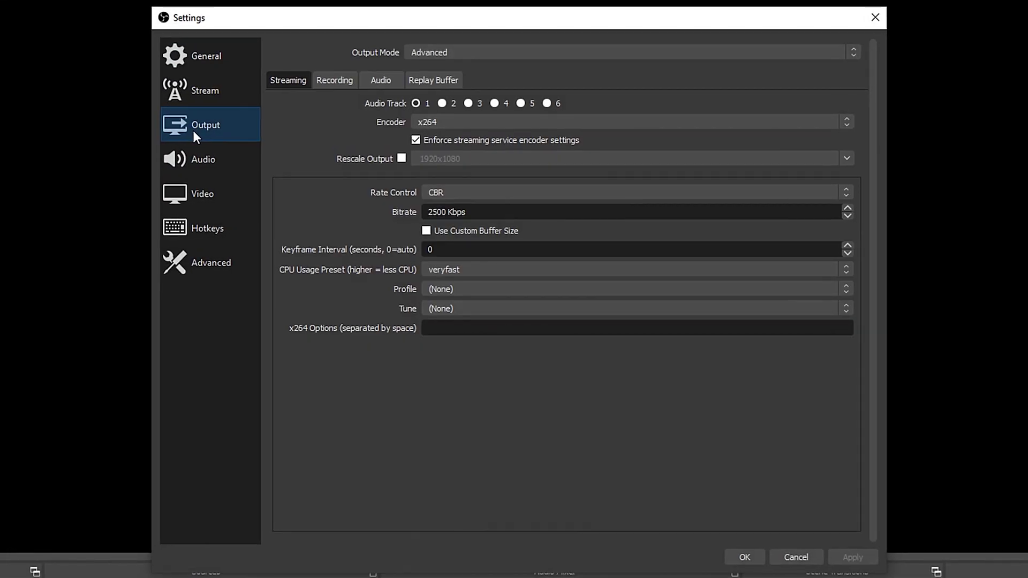
{"action": "left_click", "coordinate": [436, 80]}
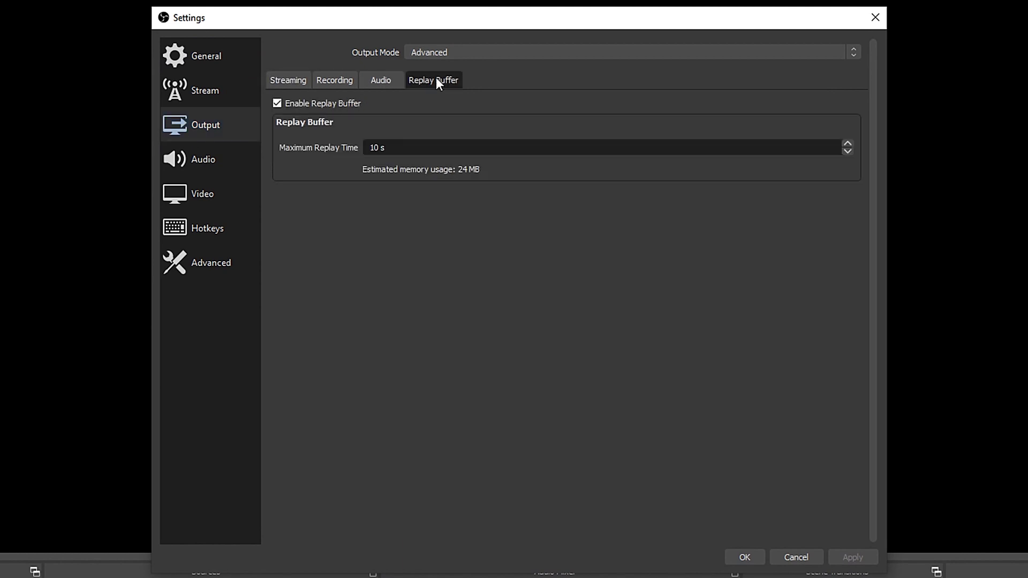
{"action": "left_click", "coordinate": [279, 103]}
{"action": "left_click", "coordinate": [334, 80]}
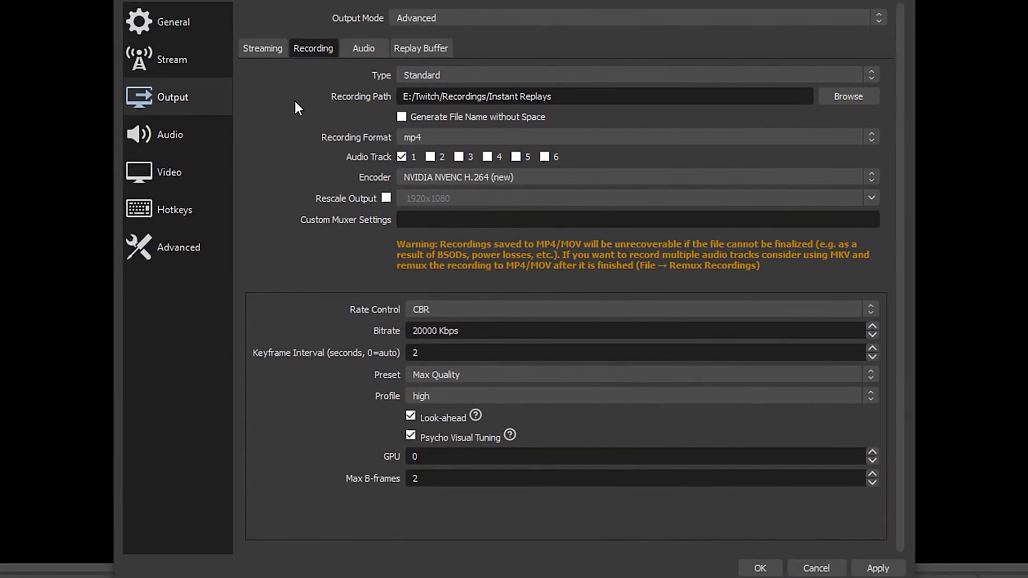
Show the Hotkeys list in OBS Settings after the General page.
{"action": "left_click", "coordinate": [159, 26]}
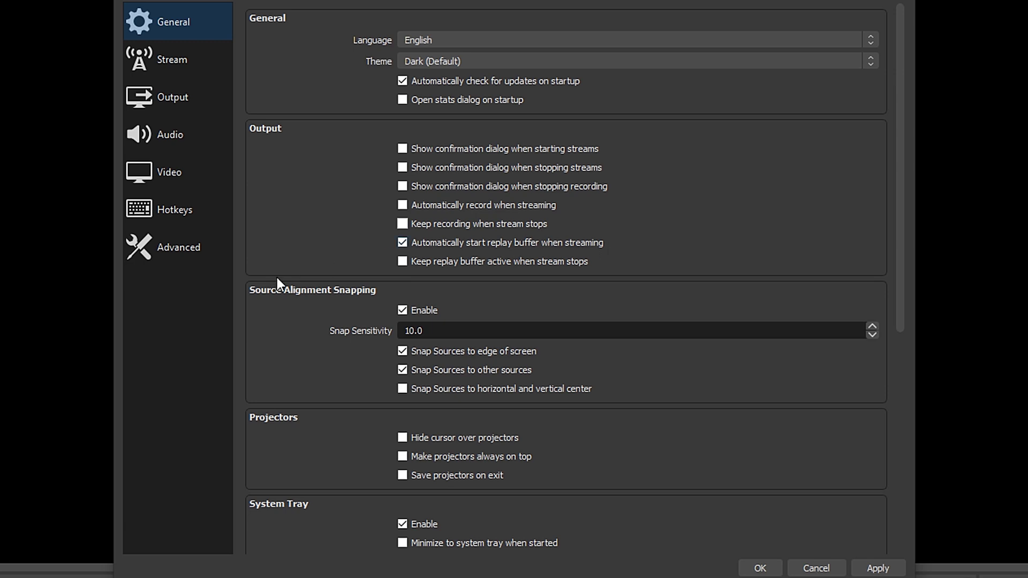
{"action": "left_click", "coordinate": [178, 216]}
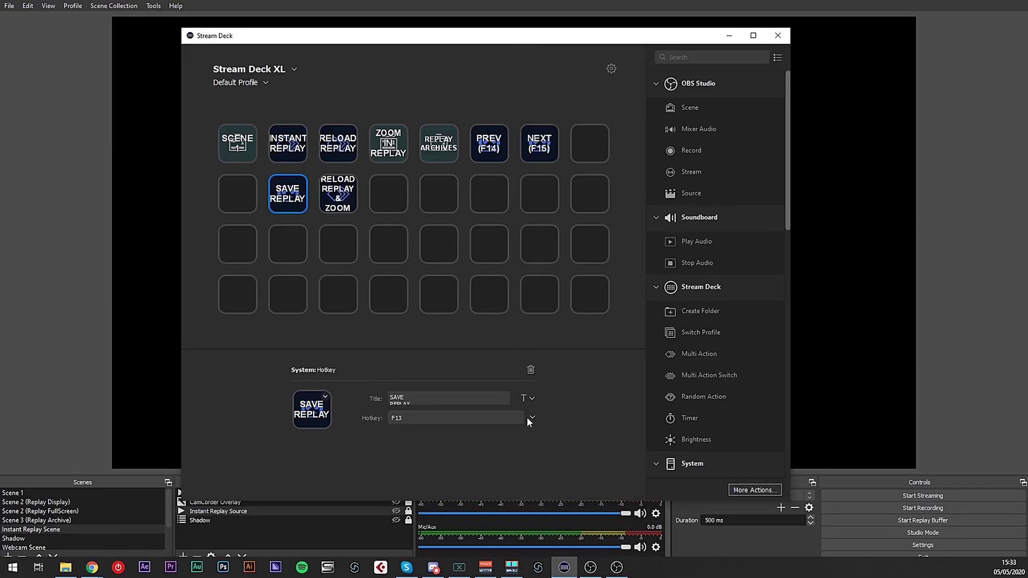
Set the SAVE REPLAY key's hotkey to F-Keys > F13.
{"action": "left_click", "coordinate": [532, 418]}
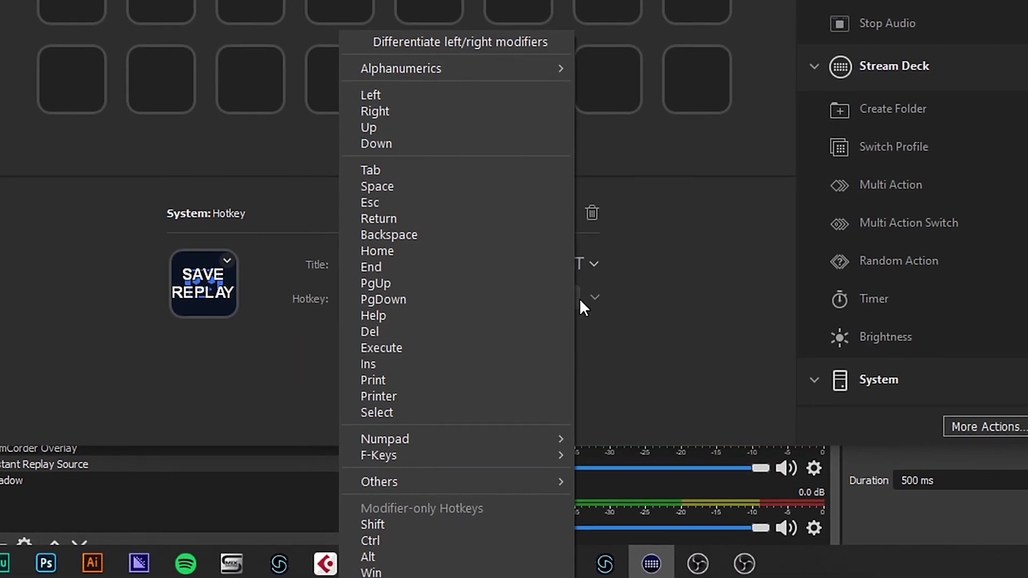
{"action": "mouse_move", "coordinate": [454, 456]}
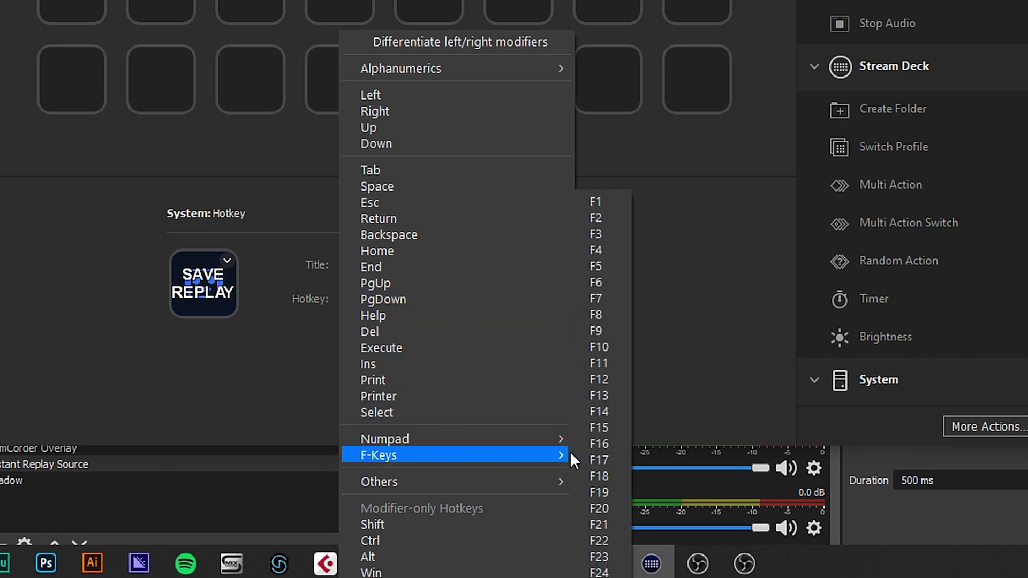
{"action": "left_click", "coordinate": [601, 396]}
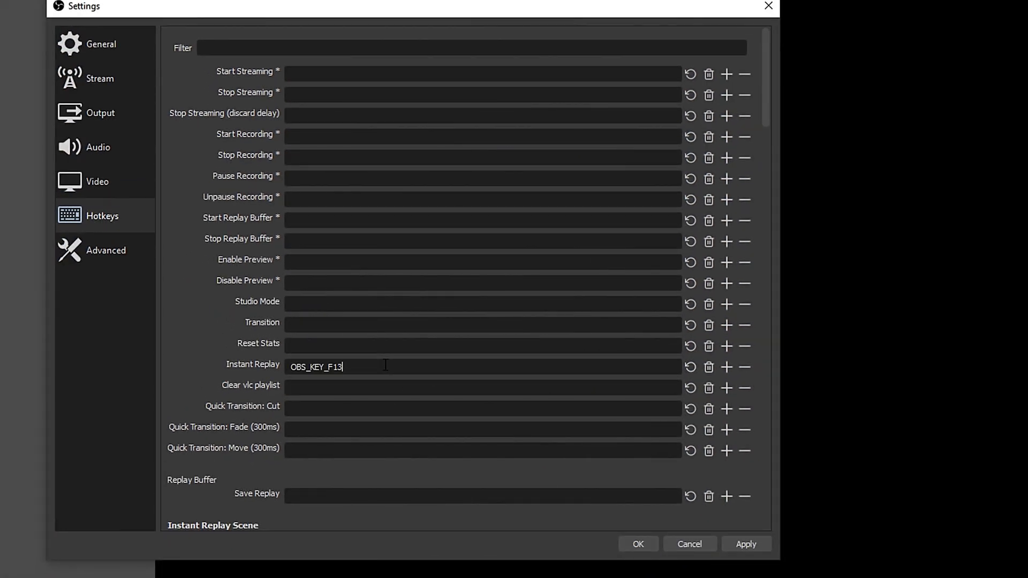
Apply the F13 Instant Replay hotkey change in Settings.
{"action": "left_click", "coordinate": [736, 546]}
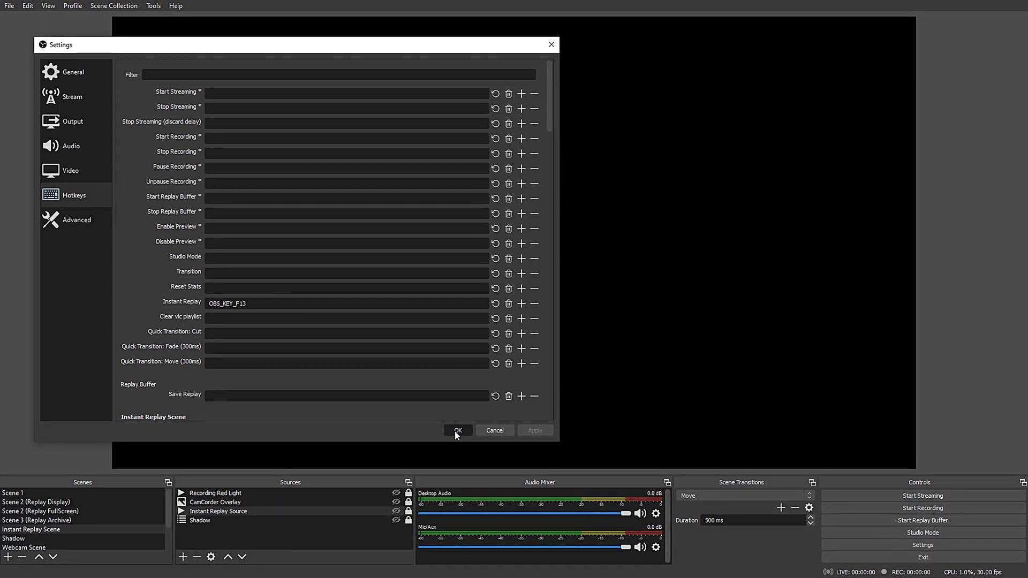
Close Settings with OK, save a replay from the buffer and switch to Instant Replay Scene.
{"action": "left_click", "coordinate": [456, 431]}
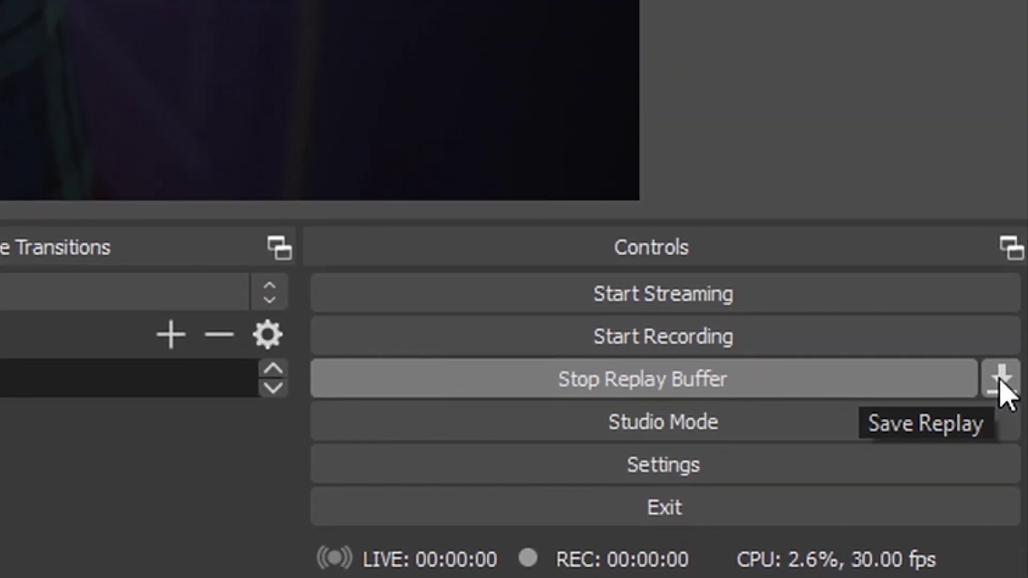
{"action": "left_click", "coordinate": [1003, 385]}
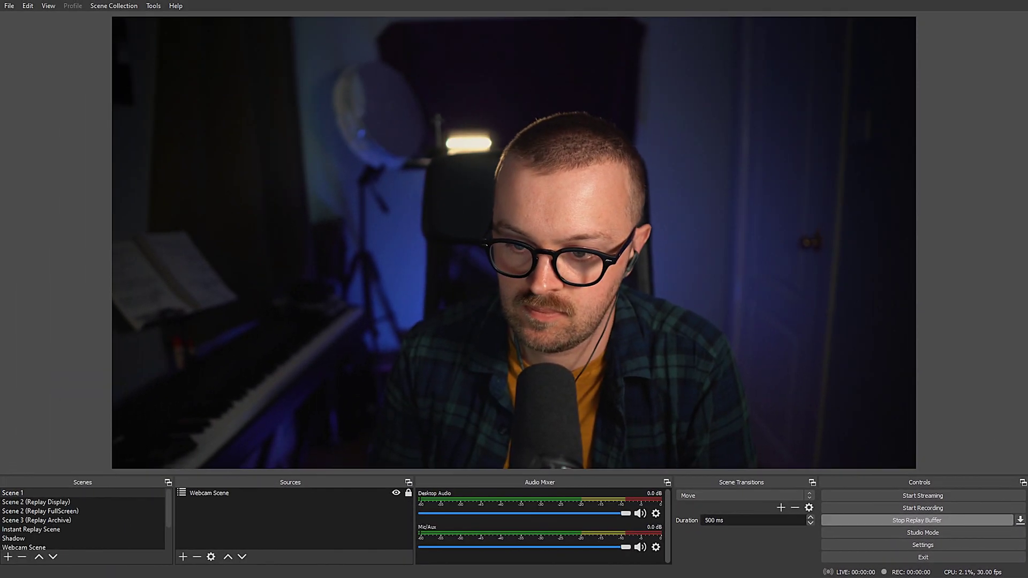
{"action": "left_click", "coordinate": [24, 529]}
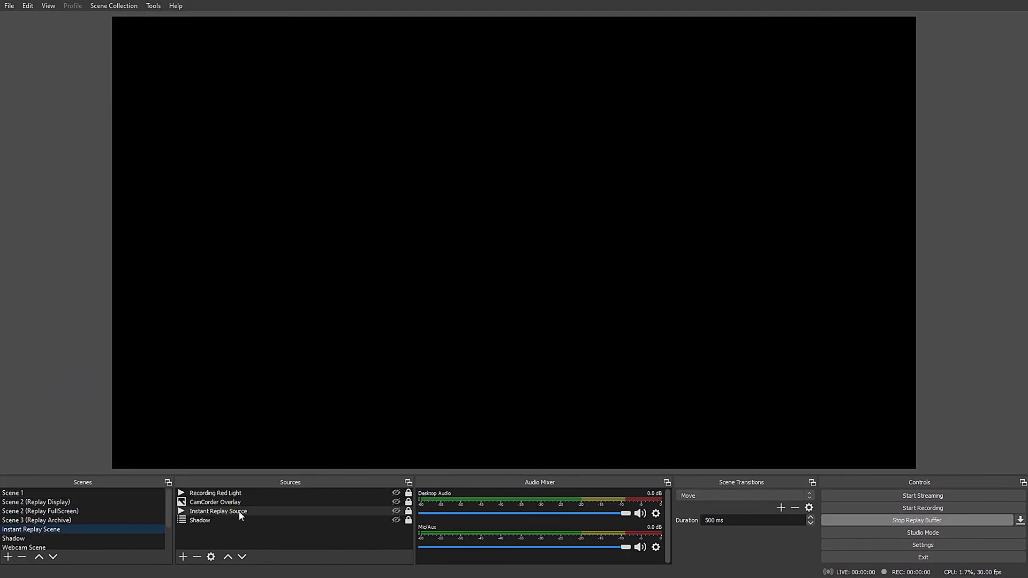
{"action": "double_click", "coordinate": [239, 515]}
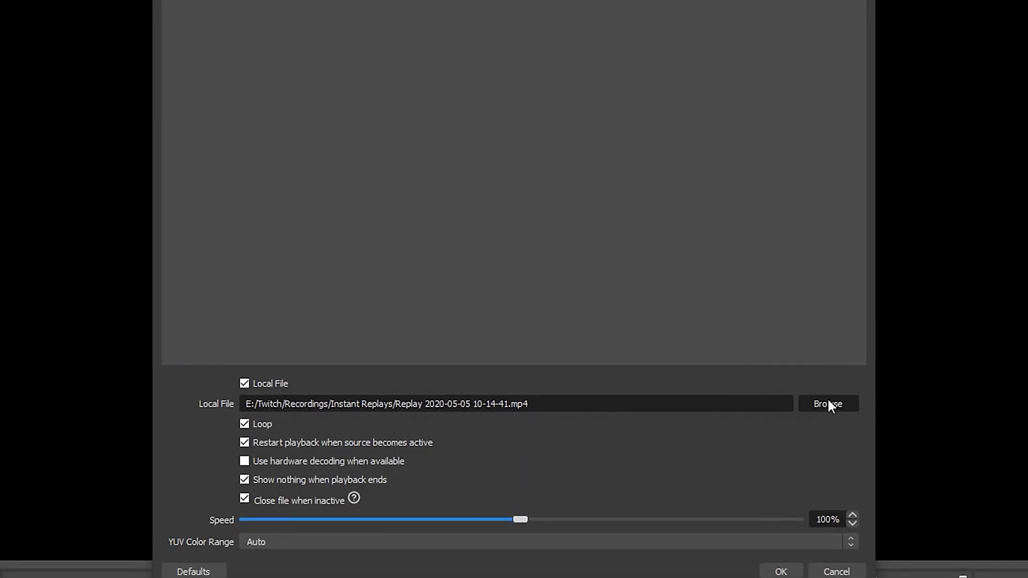
{"action": "left_click", "coordinate": [827, 403]}
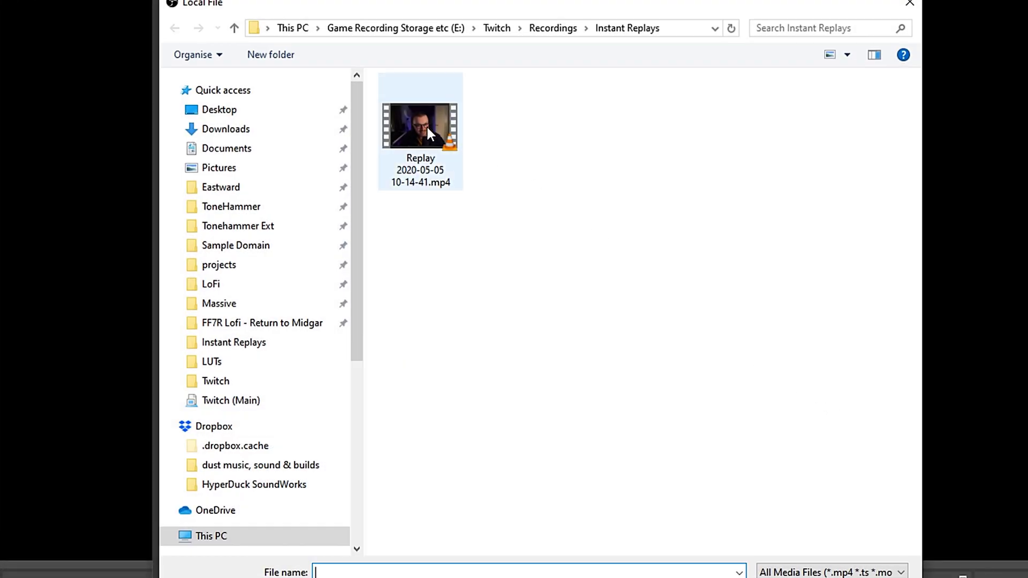
{"action": "double_click", "coordinate": [422, 125]}
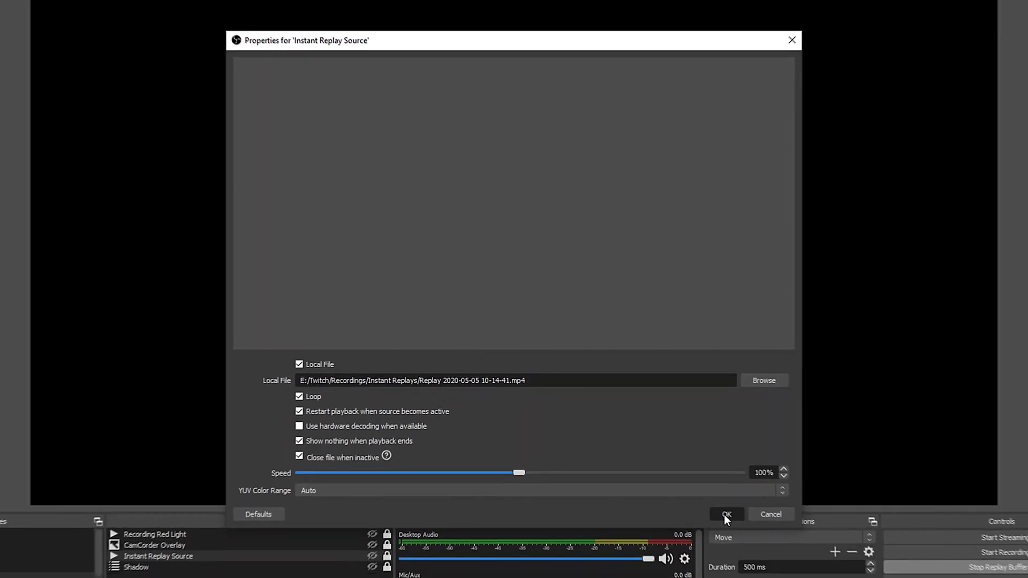
{"action": "left_click", "coordinate": [722, 512]}
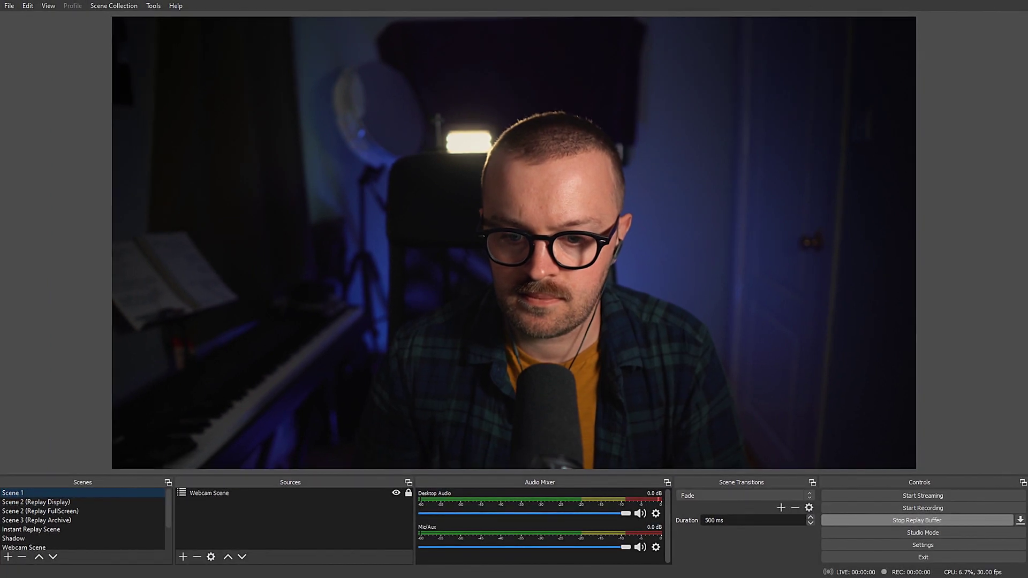
Make CamCorder Overlay, Recording Red Light and Shadow visible in Instant Replay Scene.
{"action": "left_click", "coordinate": [46, 530]}
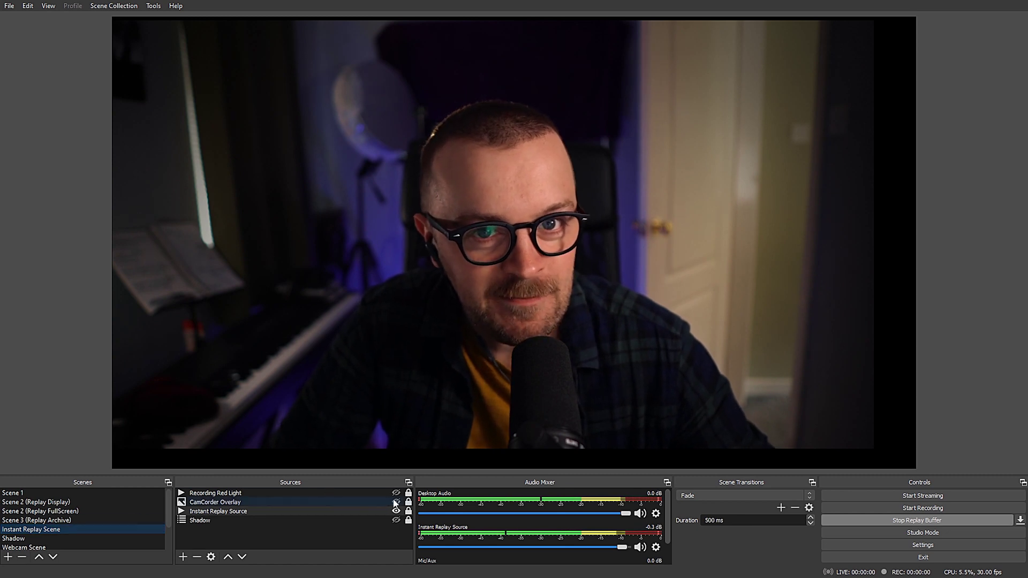
{"action": "left_click", "coordinate": [396, 502]}
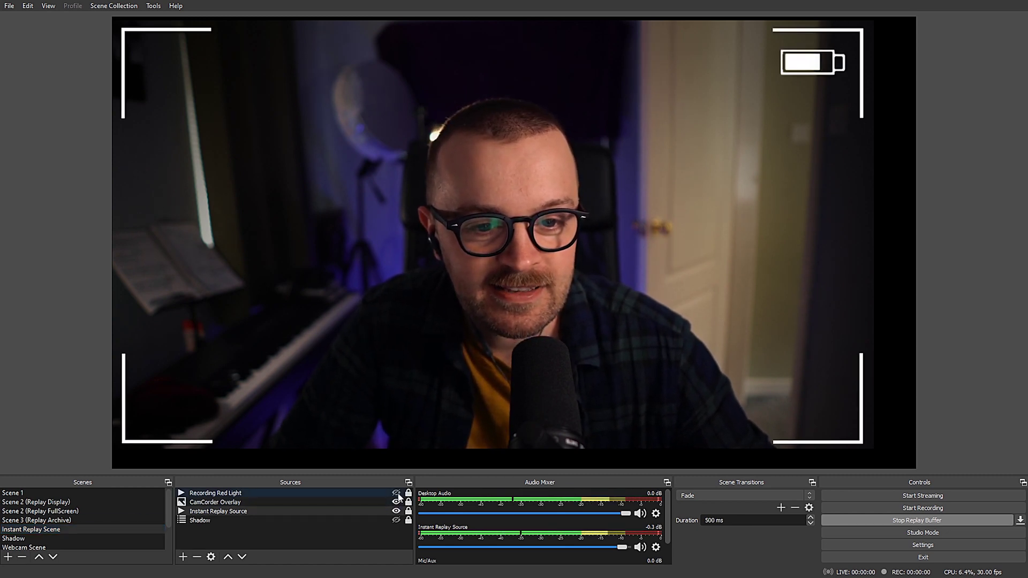
{"action": "left_click", "coordinate": [396, 493]}
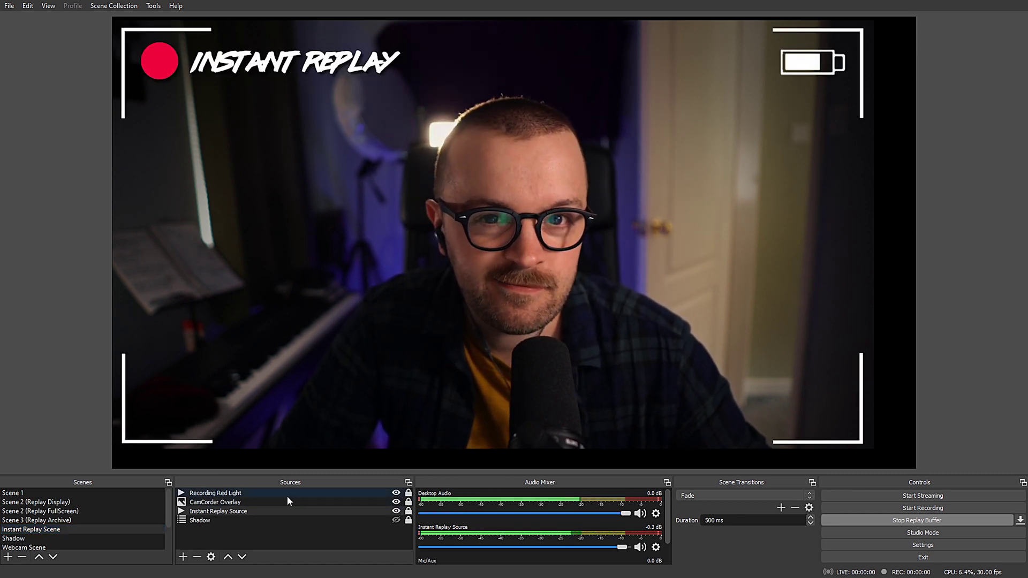
{"action": "left_click", "coordinate": [397, 520]}
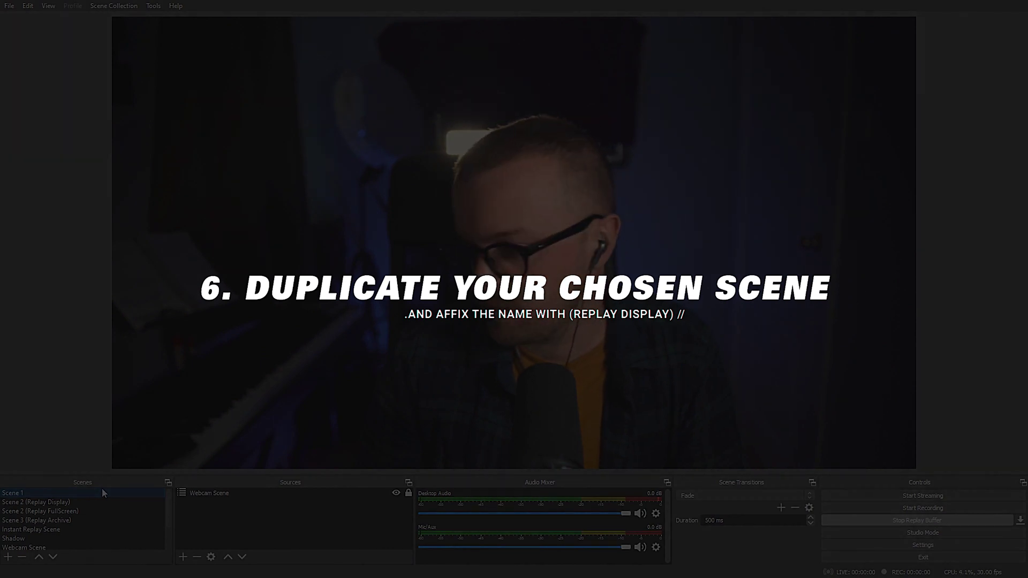
Duplicate Scene 1 as a new scene named Scene 1 (Replay Display).
{"action": "right_click", "coordinate": [91, 493]}
{"action": "left_click", "coordinate": [125, 323]}
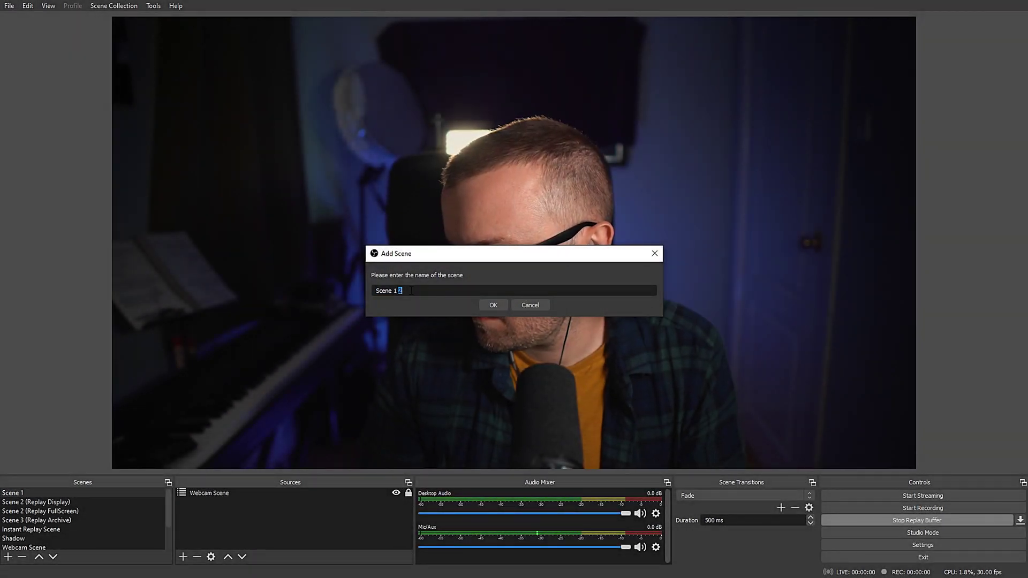
{"action": "type", "text": "("}
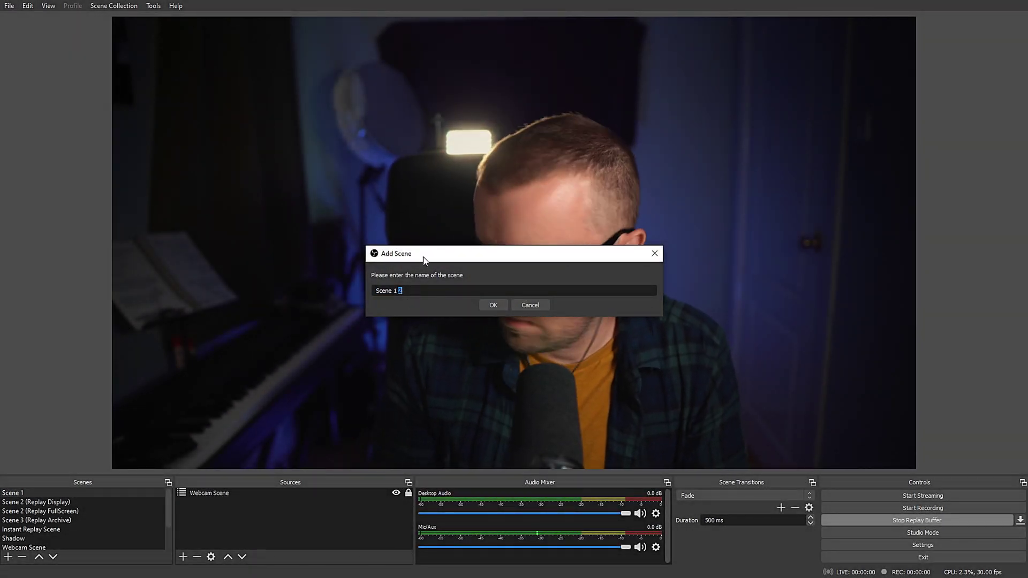
{"action": "type", "text": "Replay Display)"}
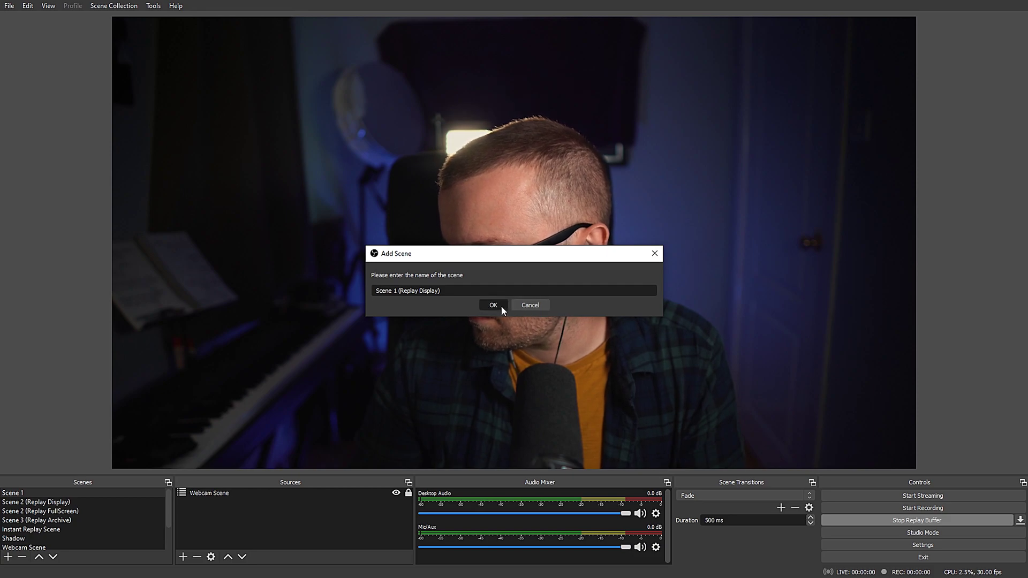
{"action": "left_click", "coordinate": [502, 306]}
Add Instant Replay Scene as a source and shrink it into a small inset.
{"action": "right_click", "coordinate": [214, 523]}
{"action": "mouse_move", "coordinate": [249, 448]}
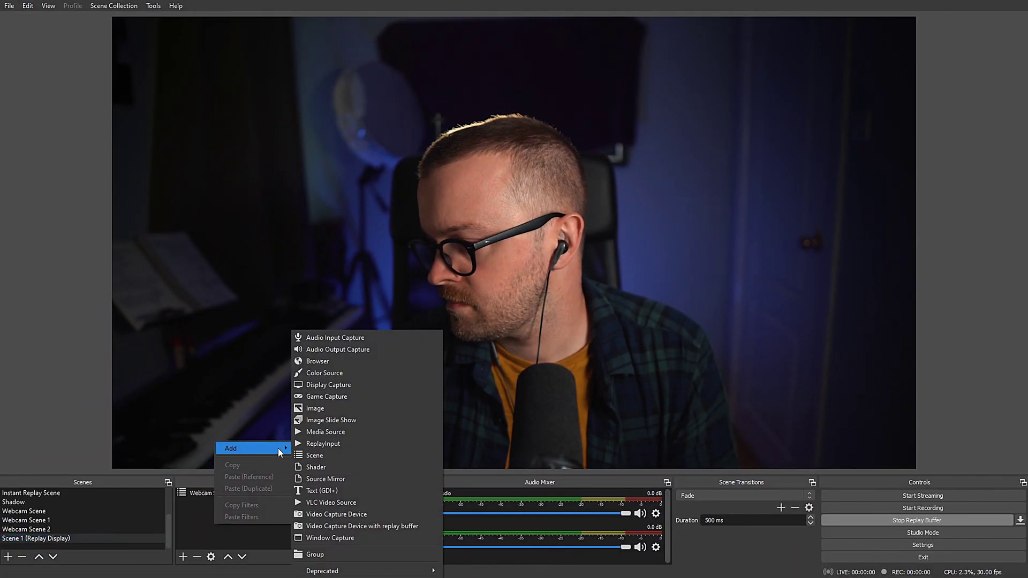
{"action": "left_click", "coordinate": [343, 453]}
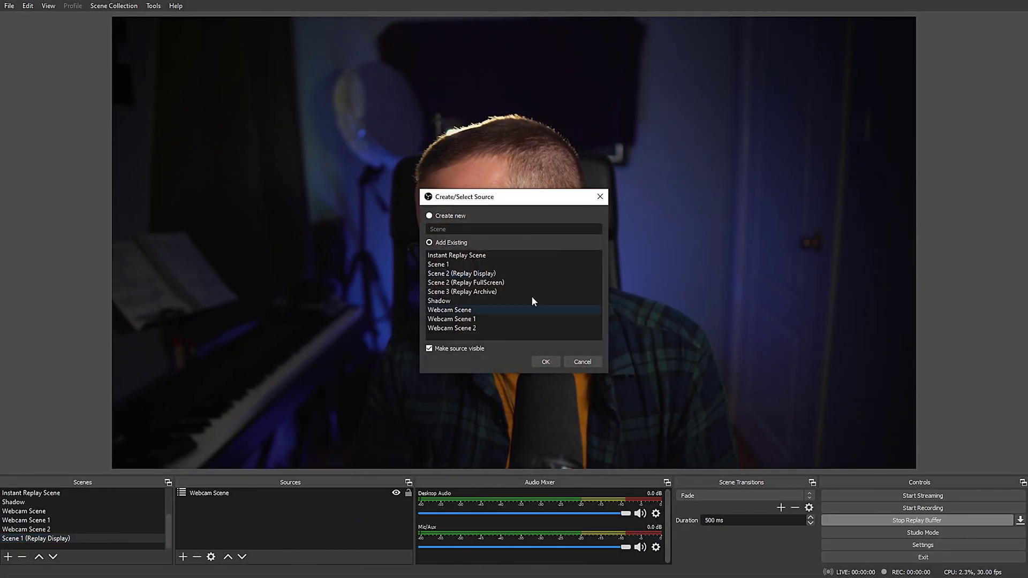
{"action": "left_click", "coordinate": [547, 362]}
{"action": "left_click_drag", "start_coordinate": [113, 468], "coordinate": [680, 148]}
{"action": "left_click_drag", "start_coordinate": [726, 91], "coordinate": [638, 209]}
{"action": "mouse_move", "coordinate": [603, 248]}
{"action": "left_mouse_down"}
{"action": "mouse_move", "coordinate": [446, 322]}
{"action": "mouse_move", "coordinate": [519, 276]}
{"action": "left_mouse_up"}
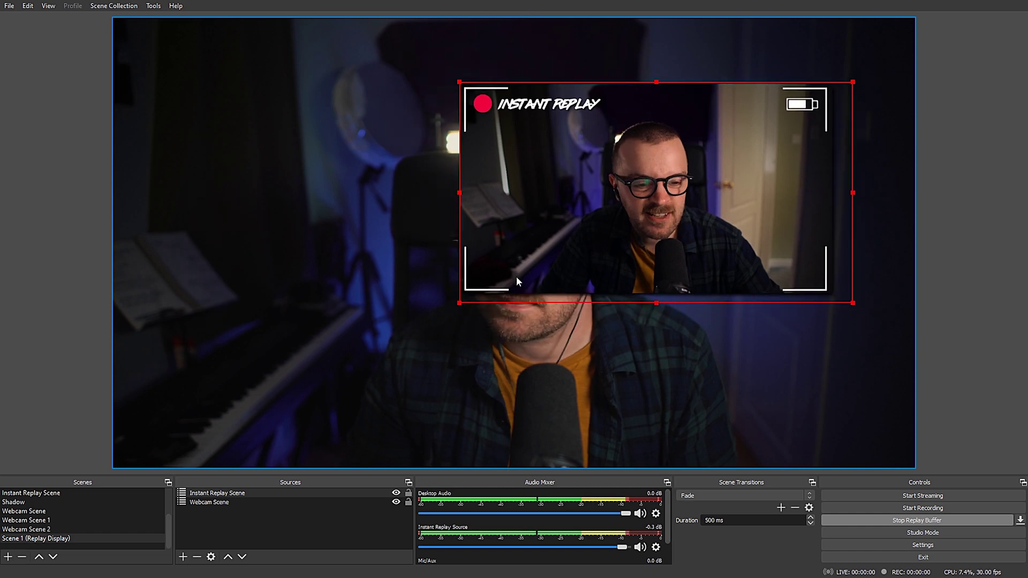
Set the inset's transform alignment to Center and tuck it into the top-right corner.
{"action": "right_click", "coordinate": [589, 274]}
{"action": "mouse_move", "coordinate": [642, 439]}
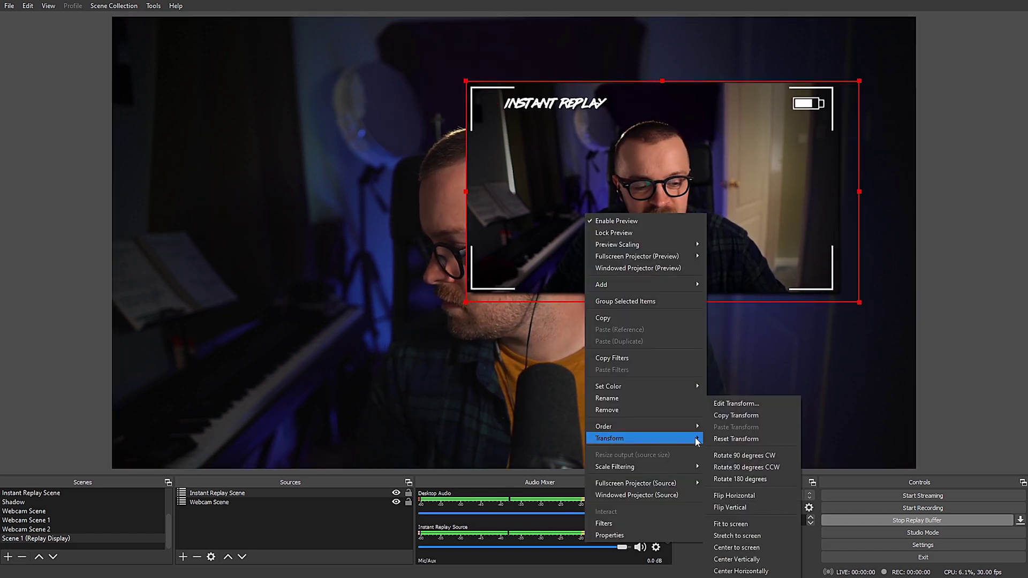
{"action": "left_click", "coordinate": [767, 401]}
{"action": "left_click", "coordinate": [496, 245]}
{"action": "left_click", "coordinate": [450, 313]}
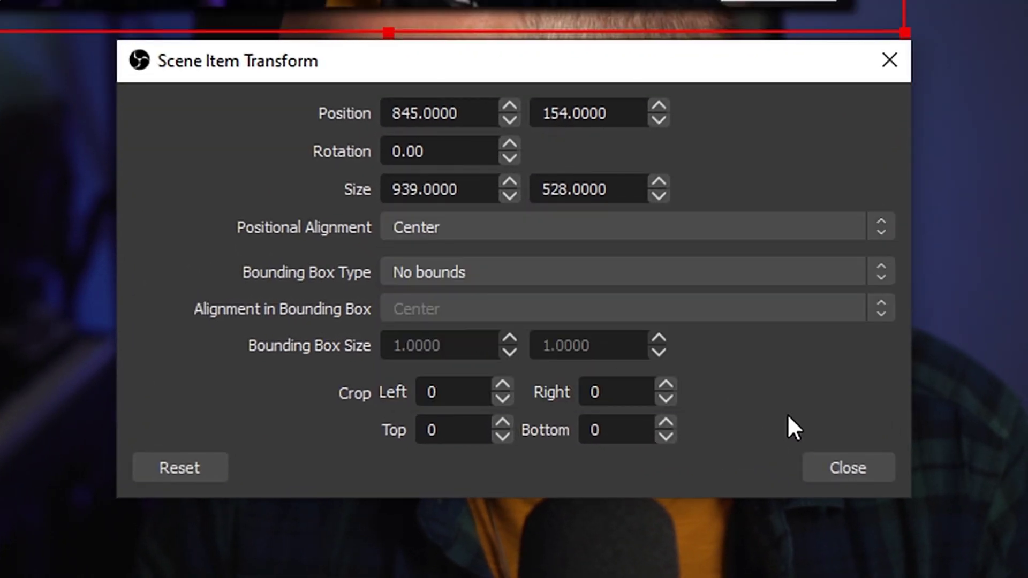
{"action": "left_click", "coordinate": [845, 470]}
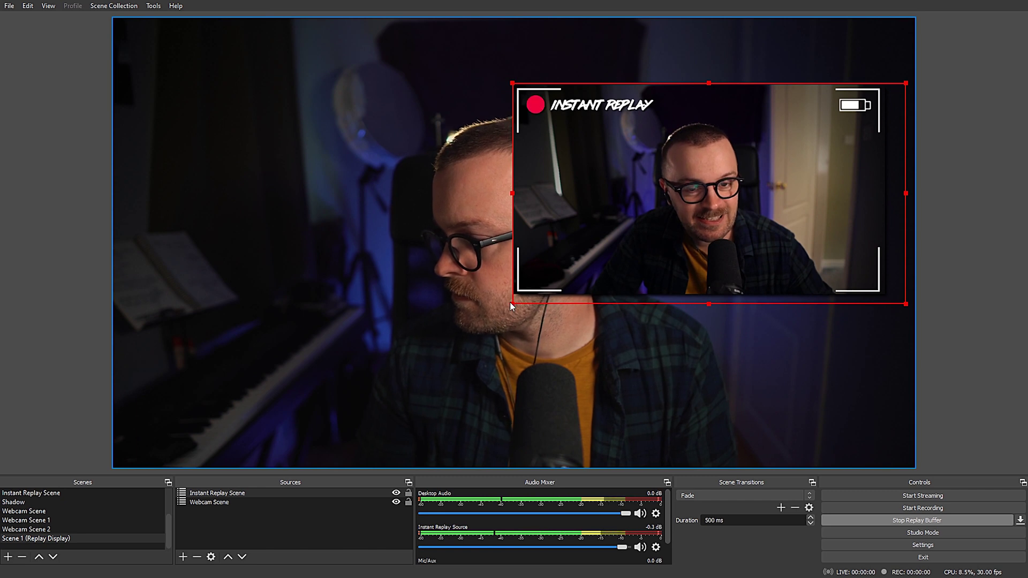
{"action": "left_click_drag", "start_coordinate": [510, 305], "coordinate": [631, 233]}
{"action": "left_click_drag", "start_coordinate": [711, 178], "coordinate": [676, 173]}
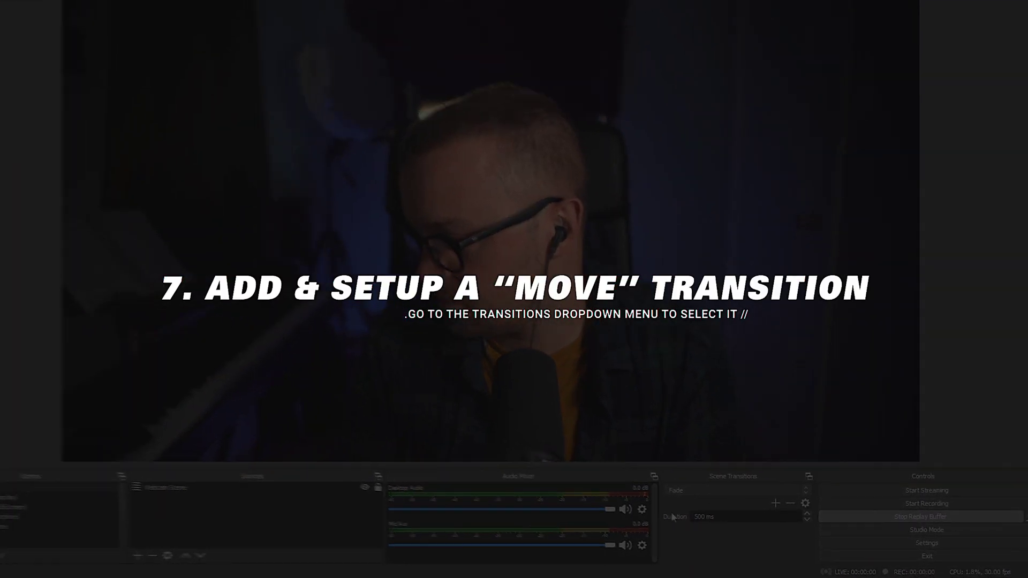
Make Move the active scene transition and add a configurable Move transition at 500 ms.
{"action": "left_click", "coordinate": [691, 496]}
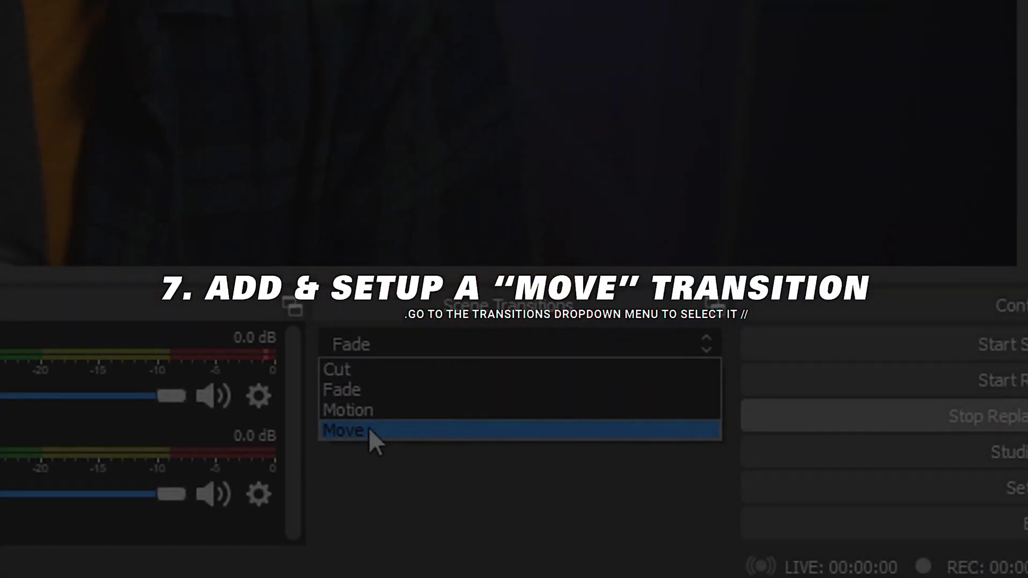
{"action": "left_click", "coordinate": [370, 430]}
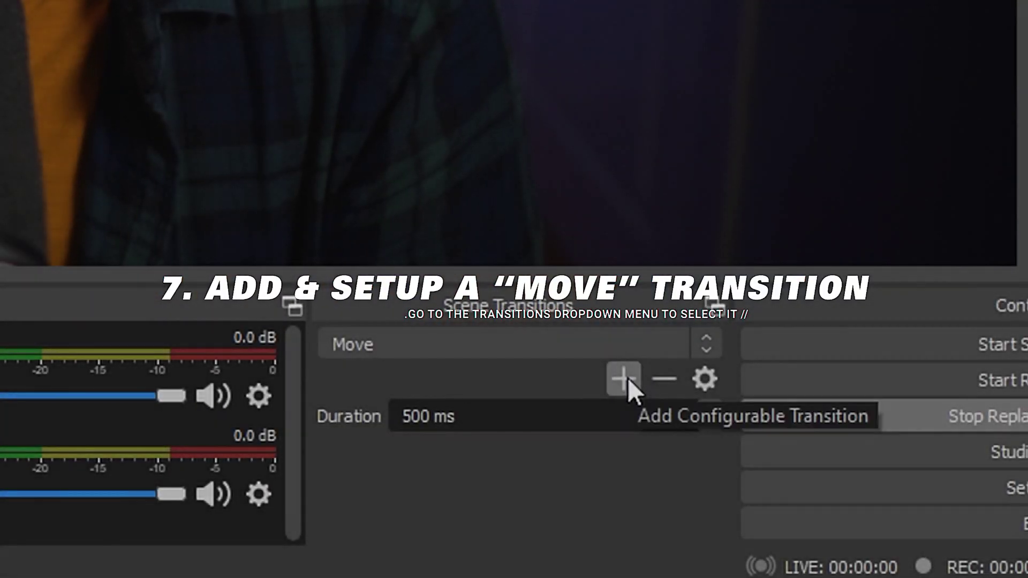
{"action": "left_click", "coordinate": [625, 377]}
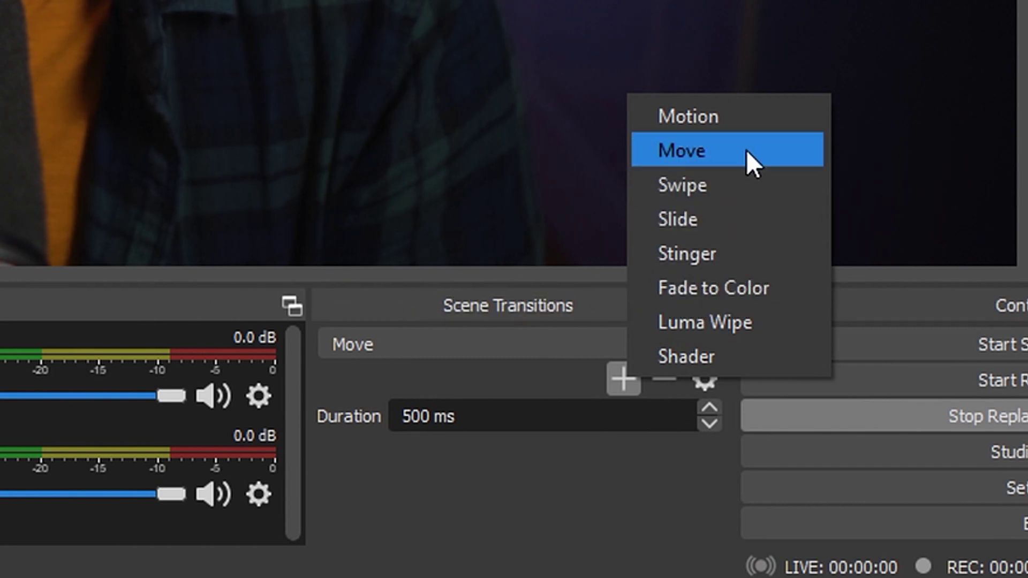
{"action": "left_click", "coordinate": [672, 385]}
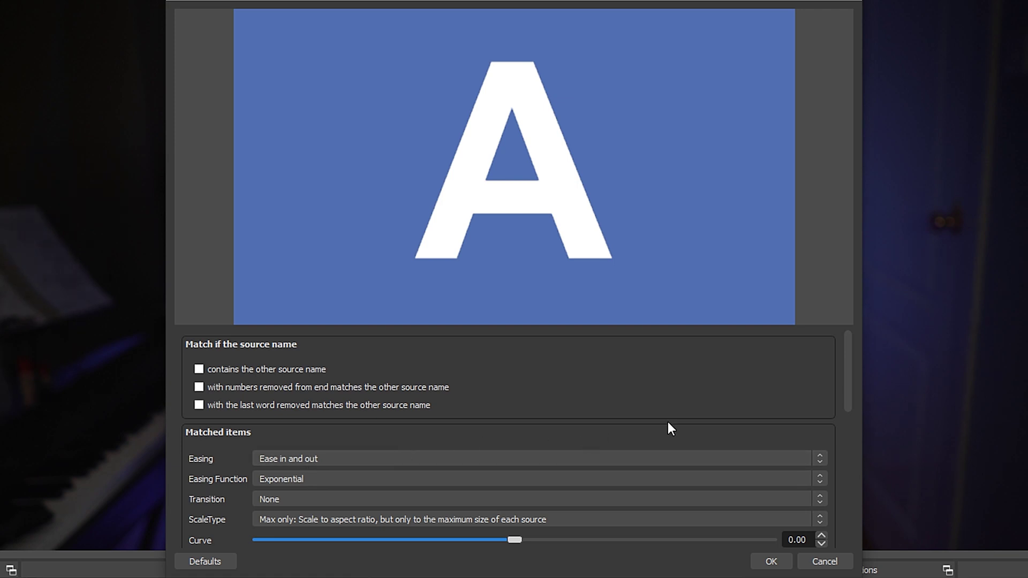
{"action": "left_click_drag", "start_coordinate": [844, 362], "coordinate": [841, 449]}
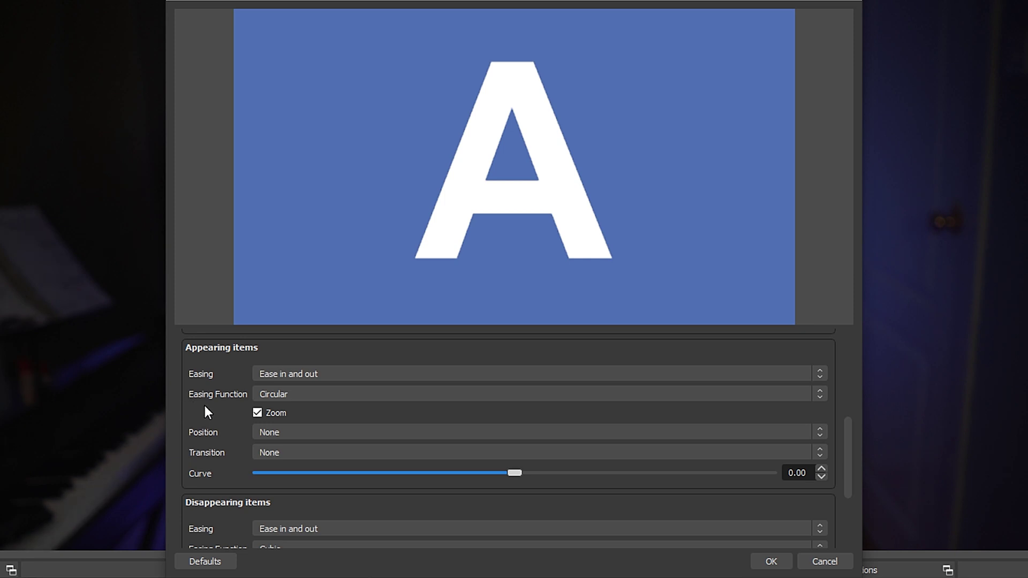
Confirm the Move transition settings with Zoom appearing items and Circular easing.
{"action": "left_click", "coordinate": [754, 556]}
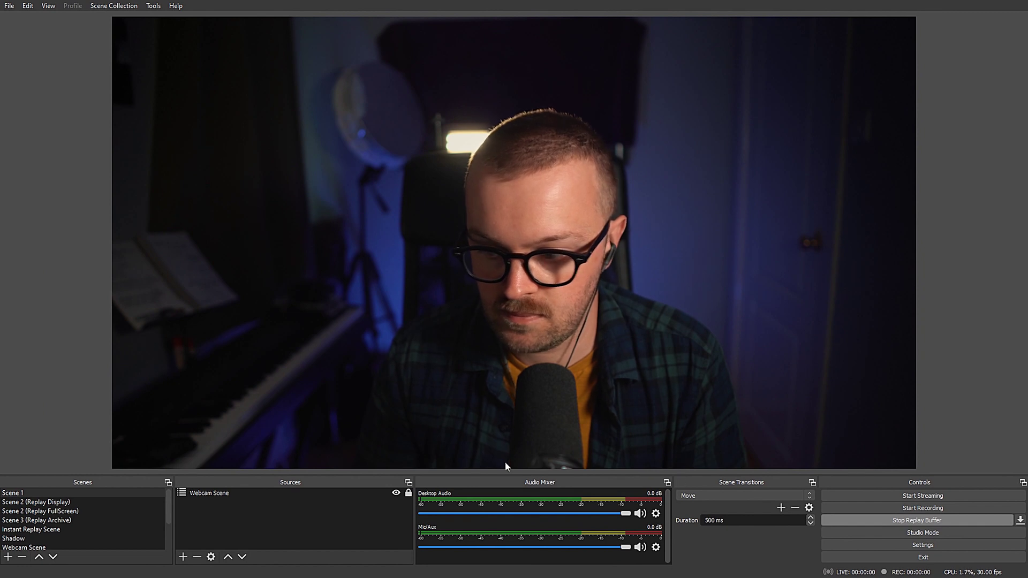
Switch repeatedly between Scene 1 and Scene 2 (Replay Display) to test the Move transition.
{"action": "left_click", "coordinate": [81, 501]}
{"action": "left_click", "coordinate": [406, 503]}
{"action": "left_click", "coordinate": [79, 493]}
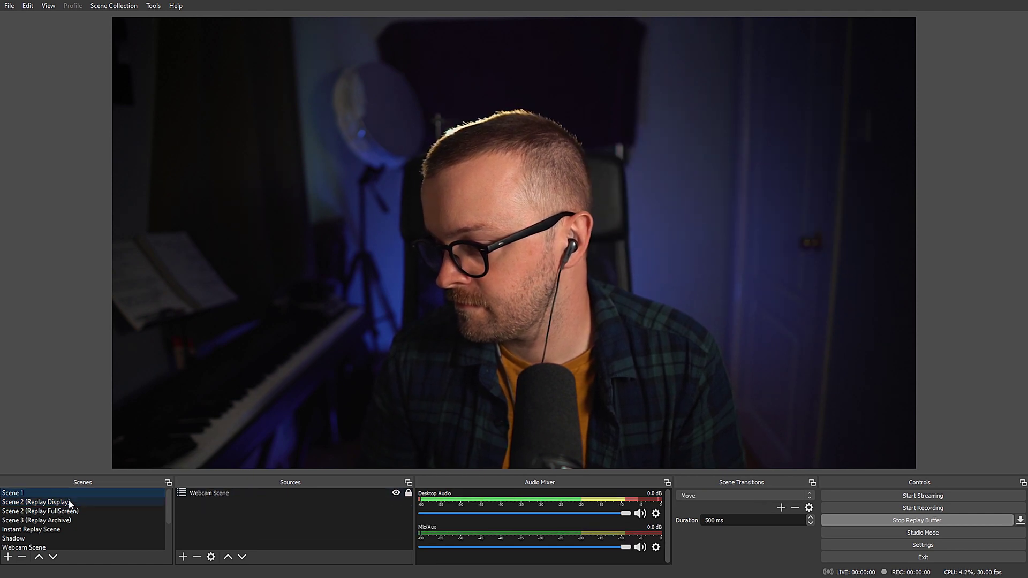
{"action": "left_click", "coordinate": [74, 502]}
{"action": "left_click", "coordinate": [71, 492]}
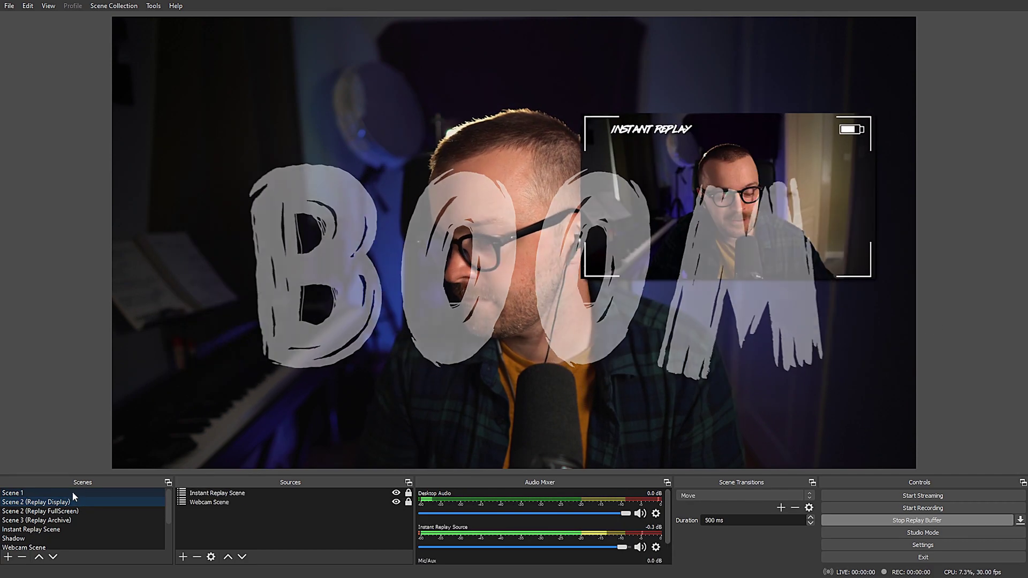
{"action": "left_click", "coordinate": [77, 500]}
{"action": "left_click", "coordinate": [76, 494]}
{"action": "left_click", "coordinate": [77, 501]}
{"action": "left_click", "coordinate": [75, 493]}
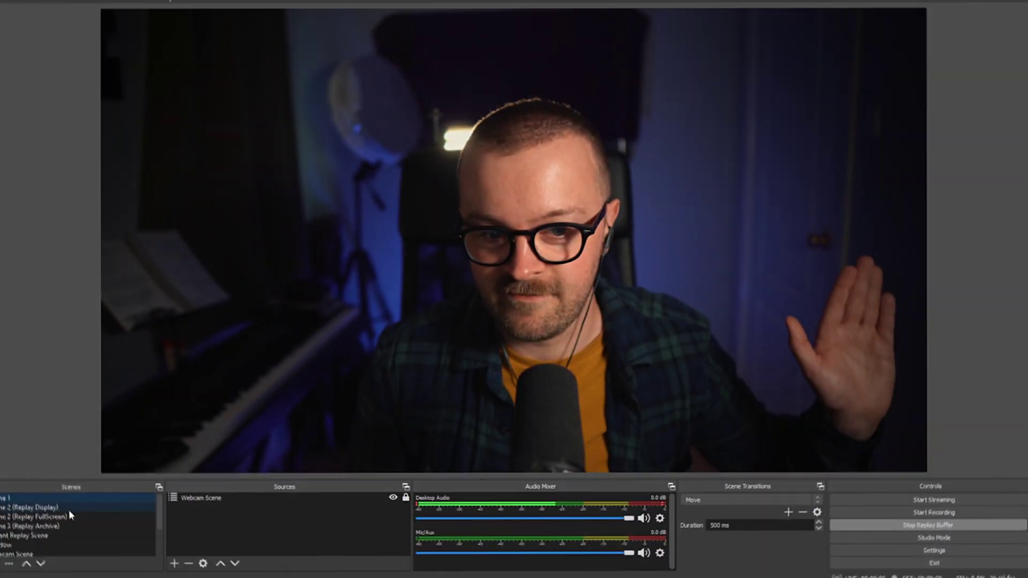
{"action": "left_click", "coordinate": [79, 501]}
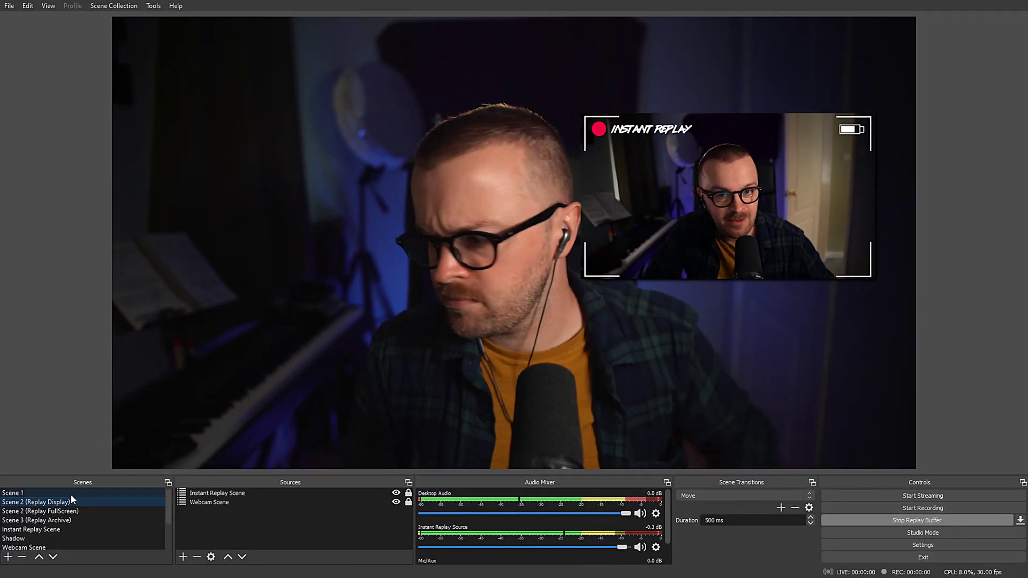
{"action": "left_click", "coordinate": [69, 494]}
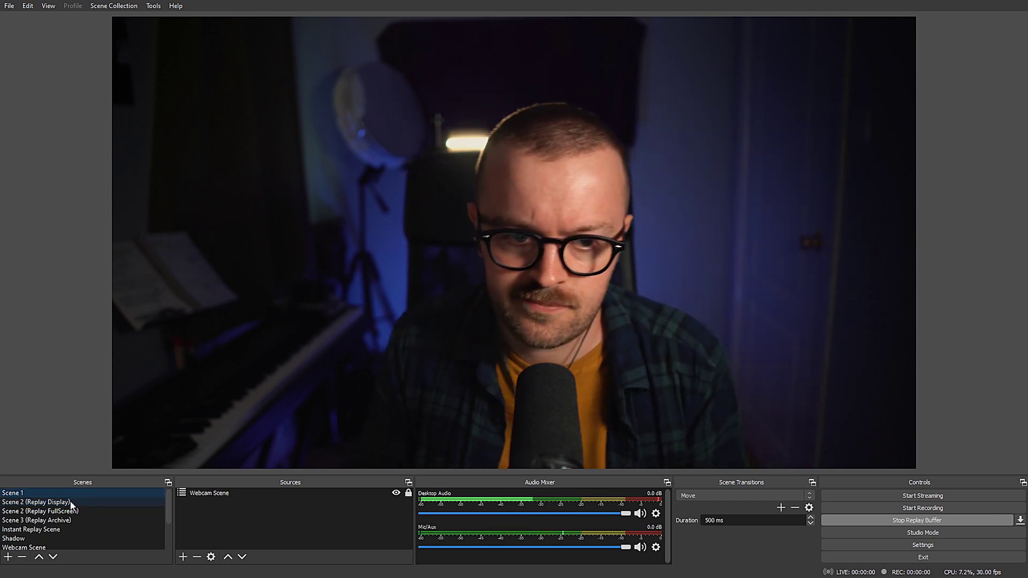
{"action": "left_click", "coordinate": [49, 503]}
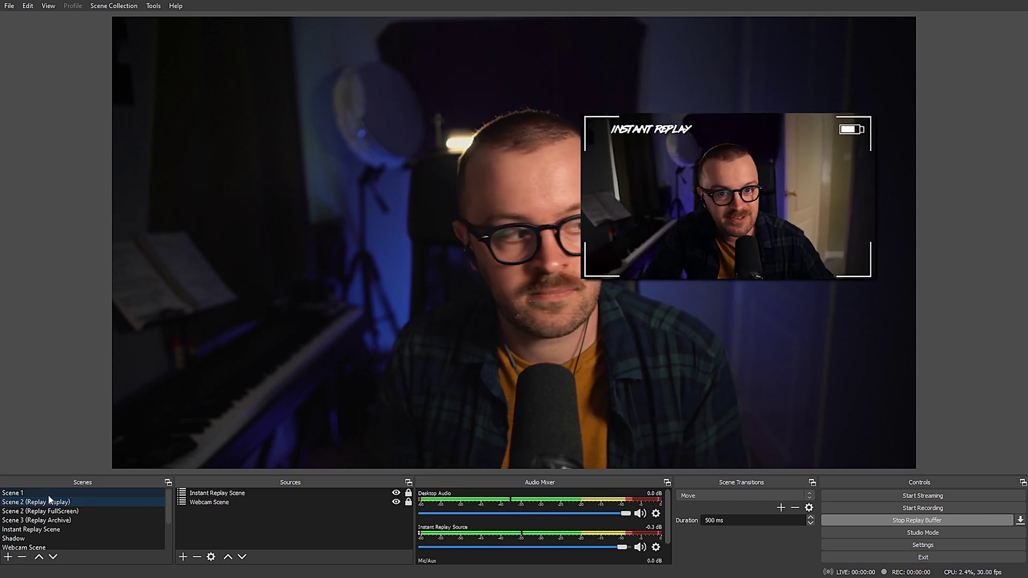
{"action": "key", "text": "Up"}
{"action": "left_click", "coordinate": [52, 503]}
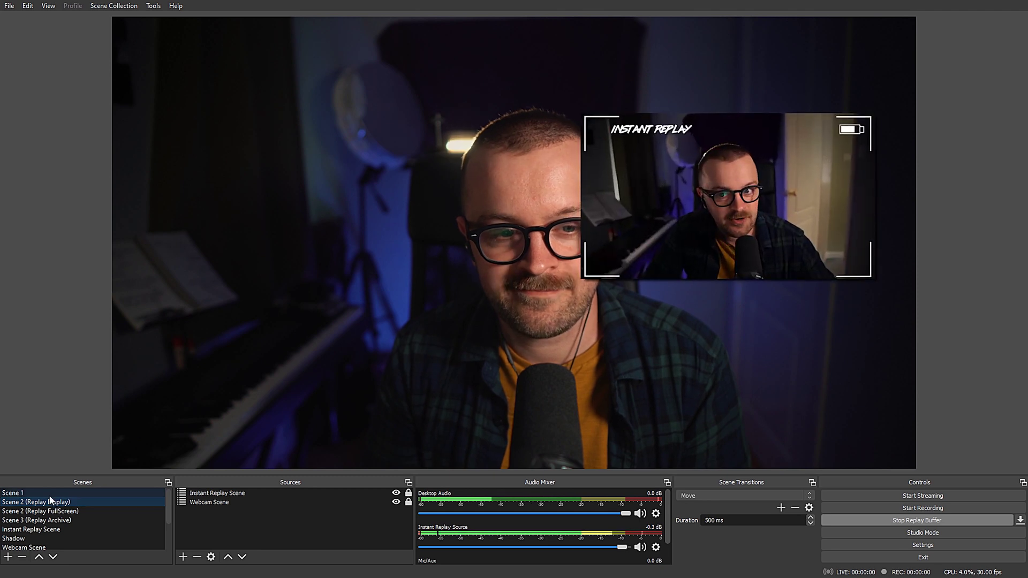
{"action": "key", "text": "Up"}
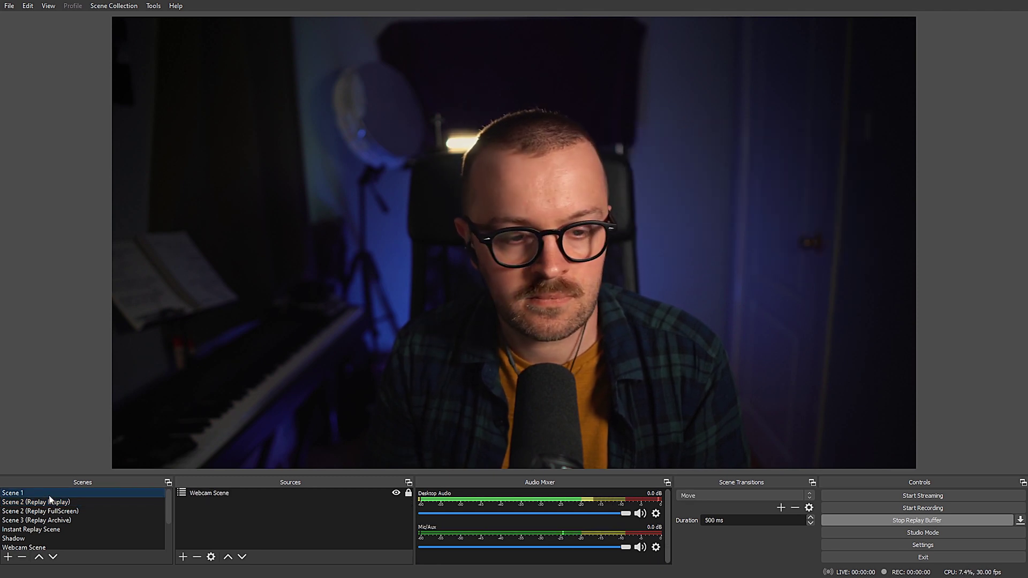
{"action": "left_click", "coordinate": [52, 503]}
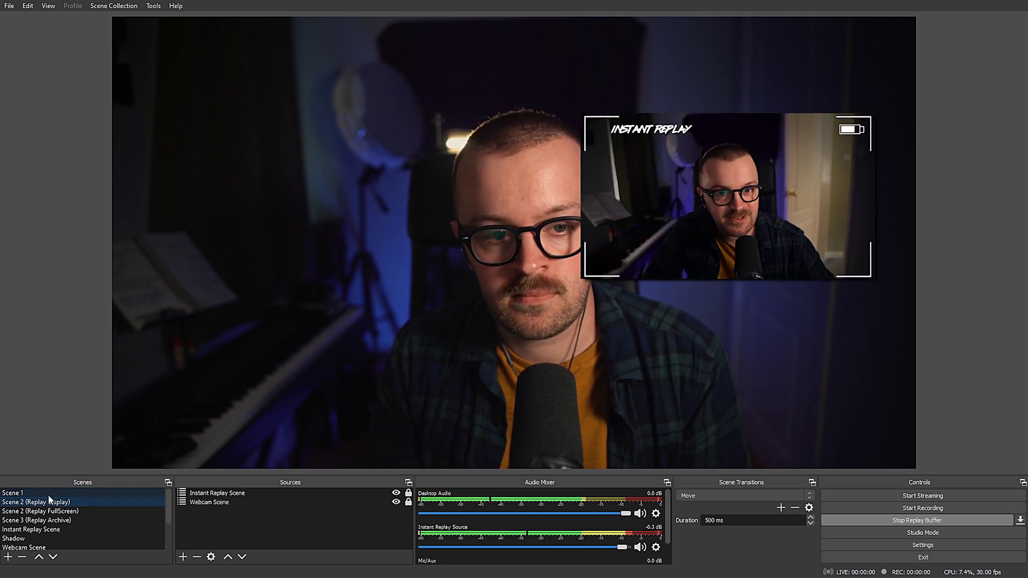
{"action": "left_click", "coordinate": [47, 494]}
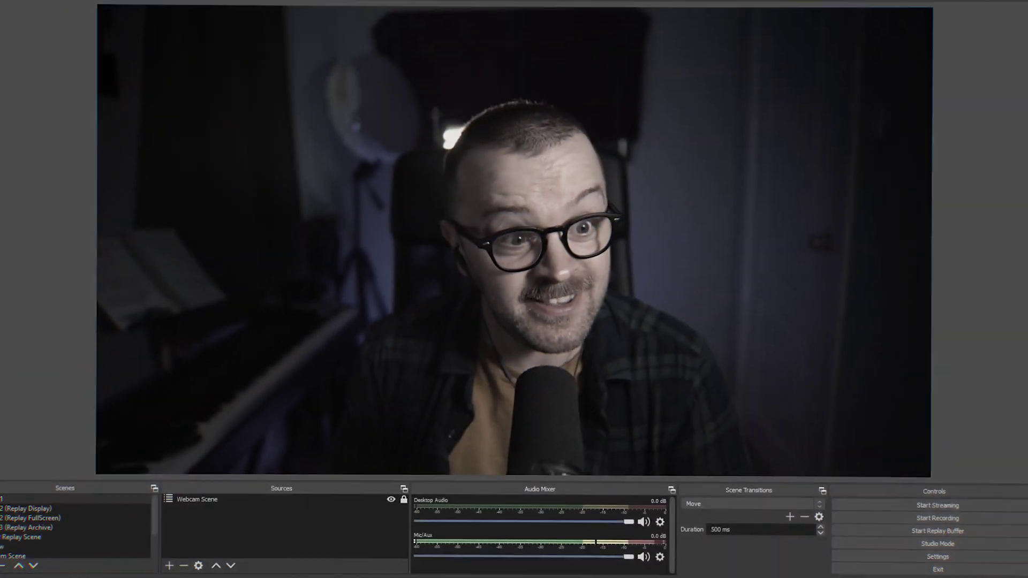
{"action": "key", "text": "Down"}
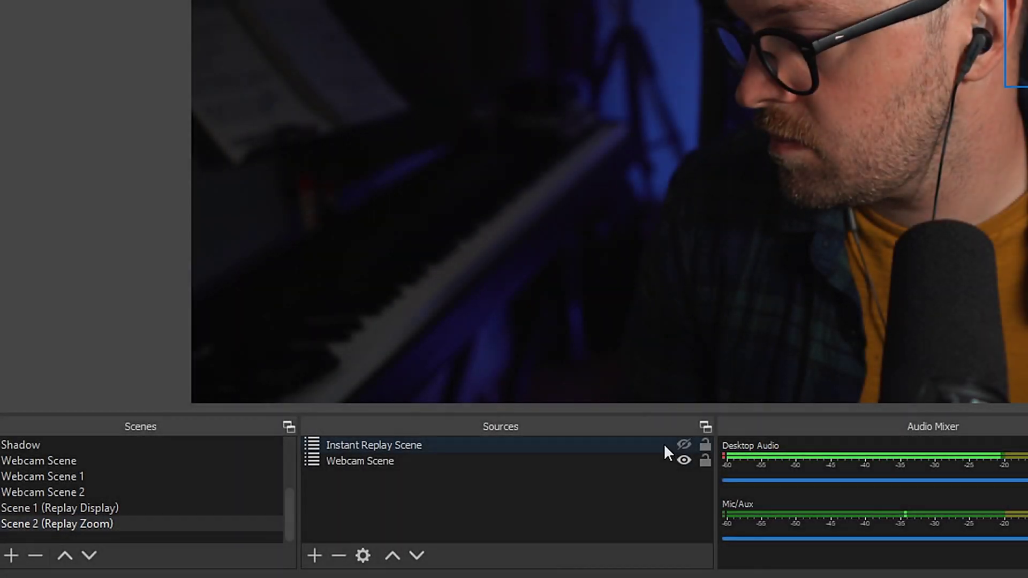
Show Instant Replay Scene enlarged and centred to screen, then lock both sources.
{"action": "key", "text": "F9"}
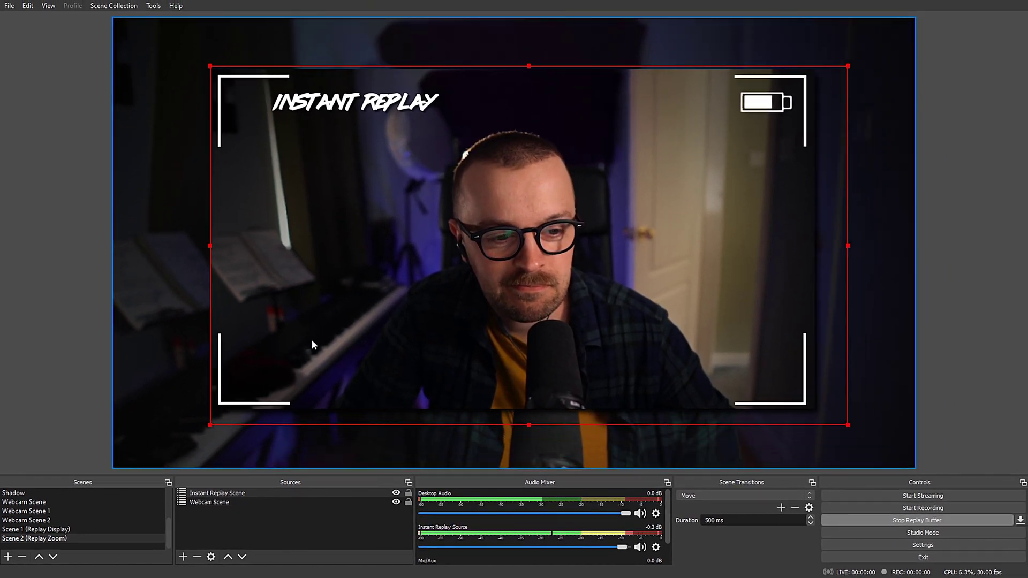
{"action": "left_click_drag", "start_coordinate": [306, 345], "coordinate": [282, 346]}
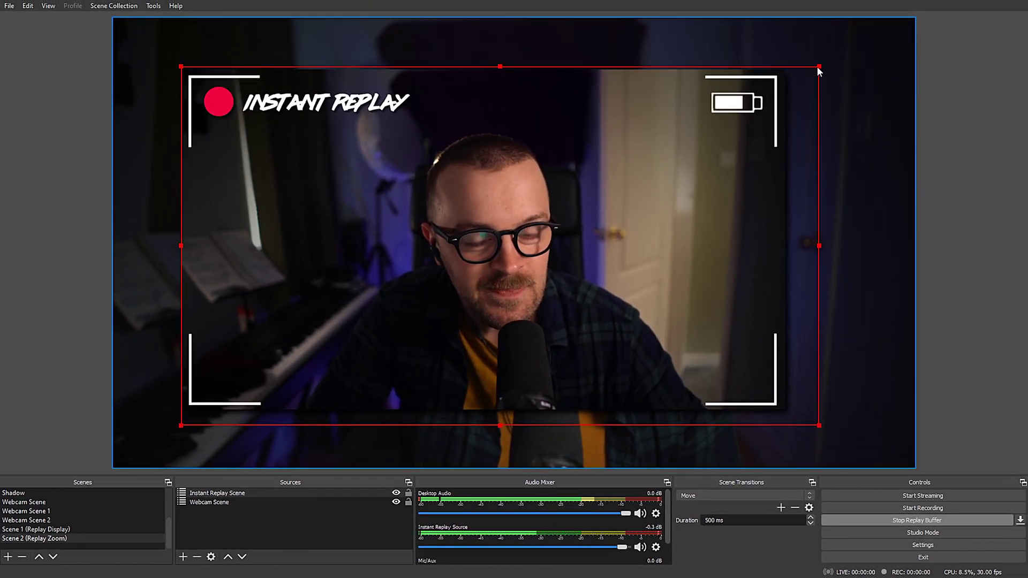
{"action": "left_click_drag", "start_coordinate": [817, 66], "coordinate": [845, 57]}
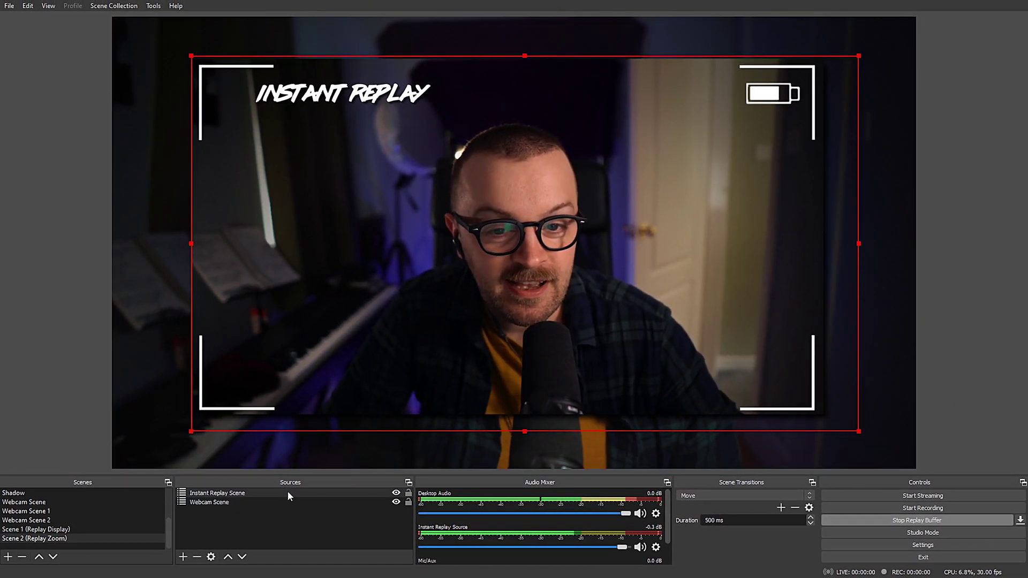
{"action": "right_click", "coordinate": [288, 493]}
{"action": "mouse_move", "coordinate": [345, 388]}
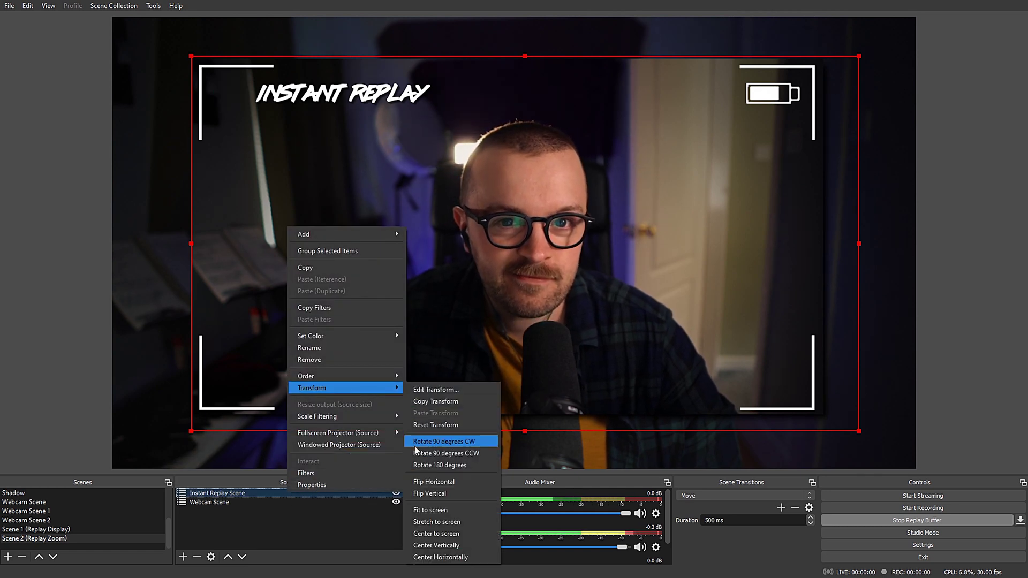
{"action": "left_click", "coordinate": [436, 533]}
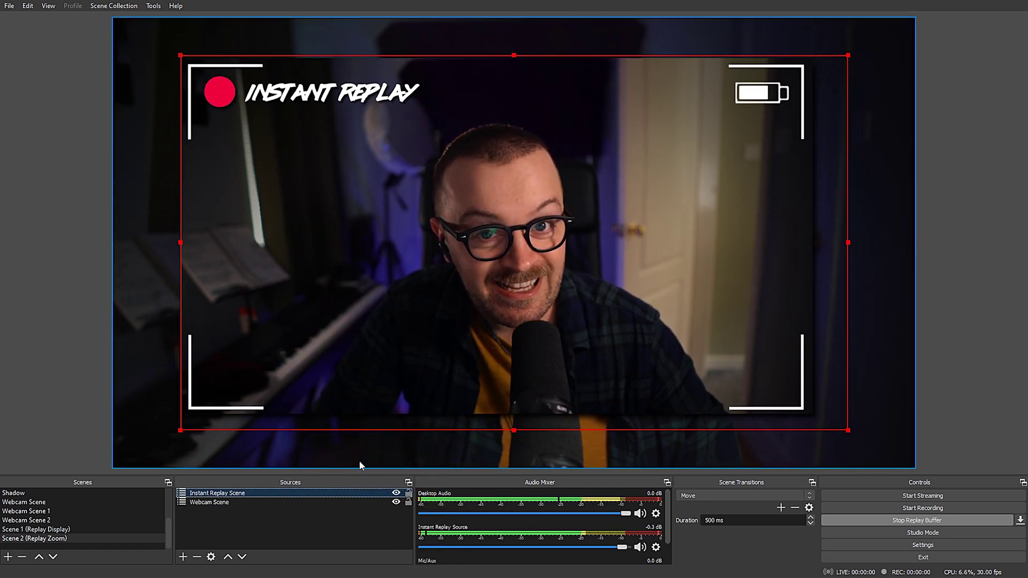
{"action": "left_click", "coordinate": [407, 493]}
{"action": "left_click", "coordinate": [409, 503]}
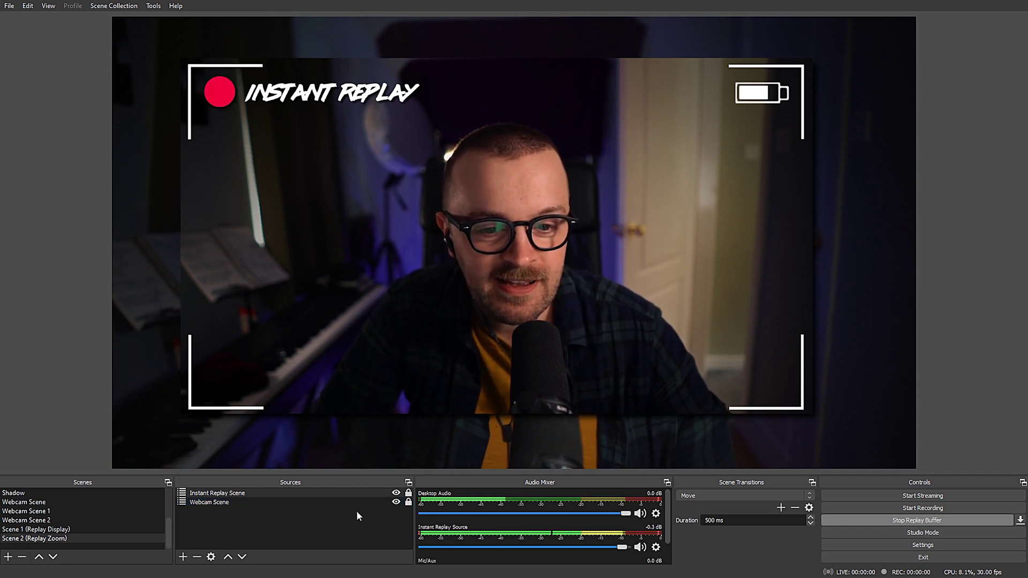
Turn off looping on the Instant Replay Source, then return to Scene 1.
{"action": "left_click", "coordinate": [67, 531]}
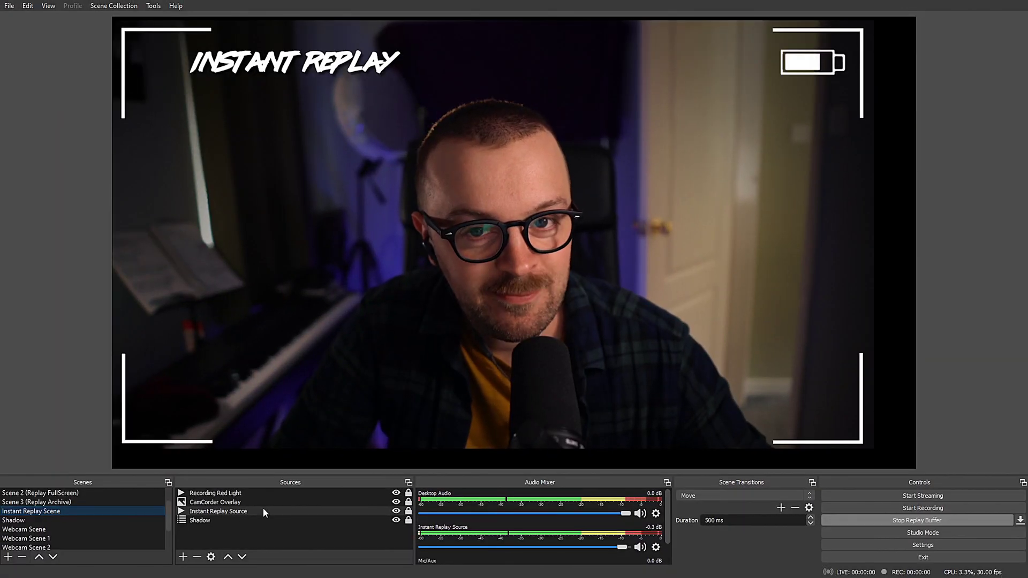
{"action": "left_click", "coordinate": [263, 510]}
{"action": "double_click", "coordinate": [262, 510]}
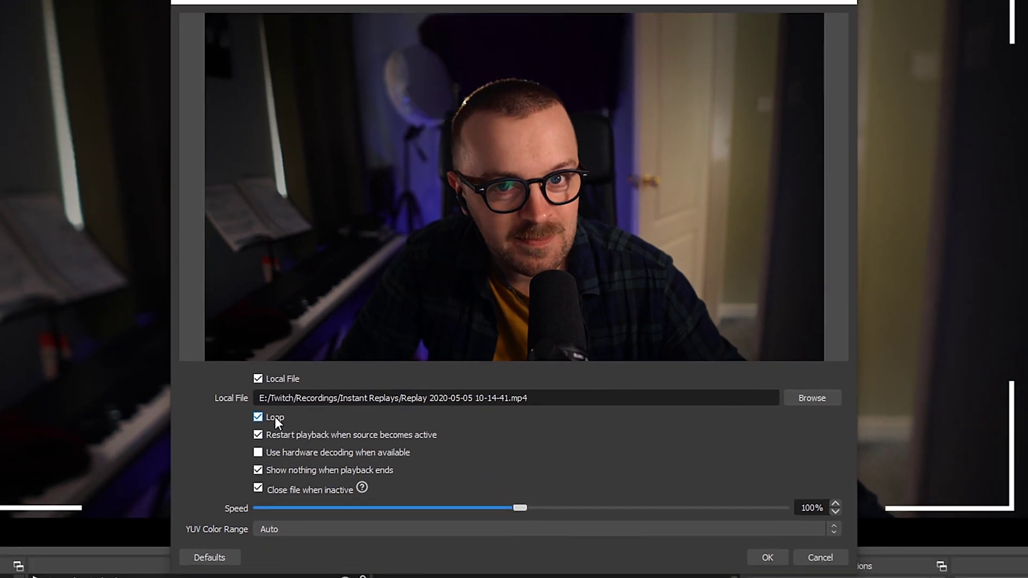
{"action": "left_click", "coordinate": [293, 407]}
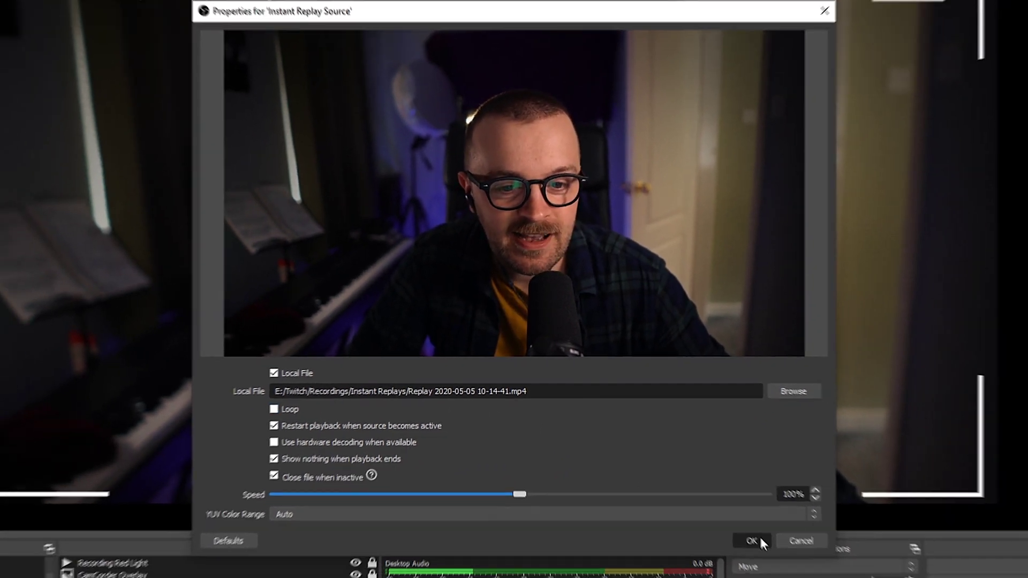
{"action": "left_click", "coordinate": [773, 557]}
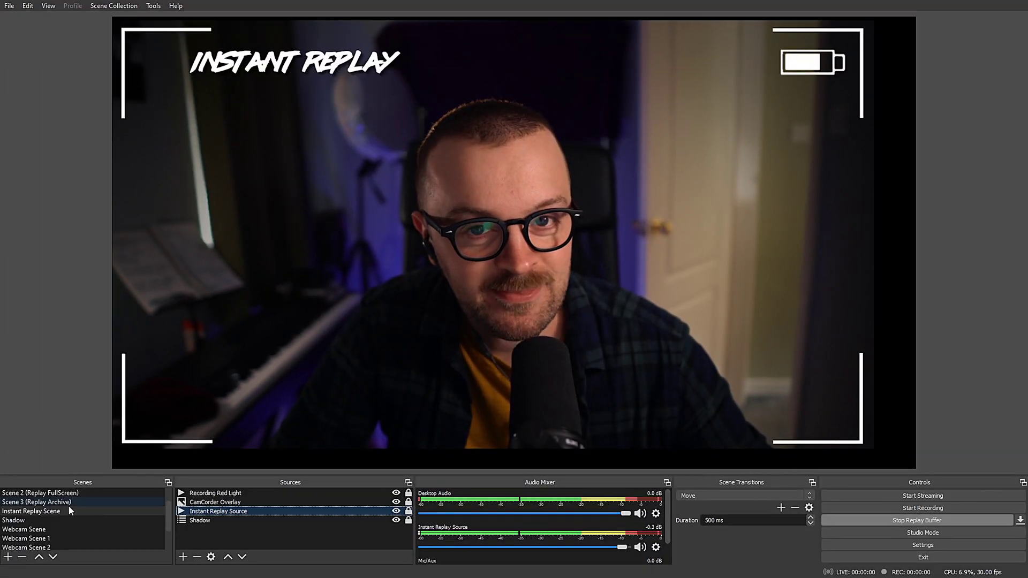
{"action": "scroll", "coordinate": [65, 508], "scroll_direction": "up", "scroll_amount": 1}
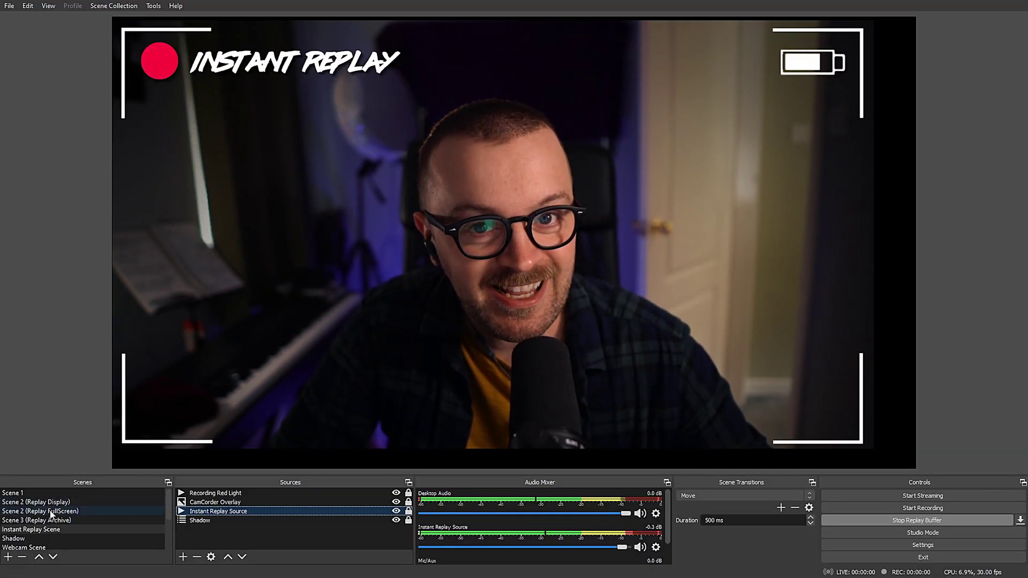
{"action": "left_click", "coordinate": [26, 496]}
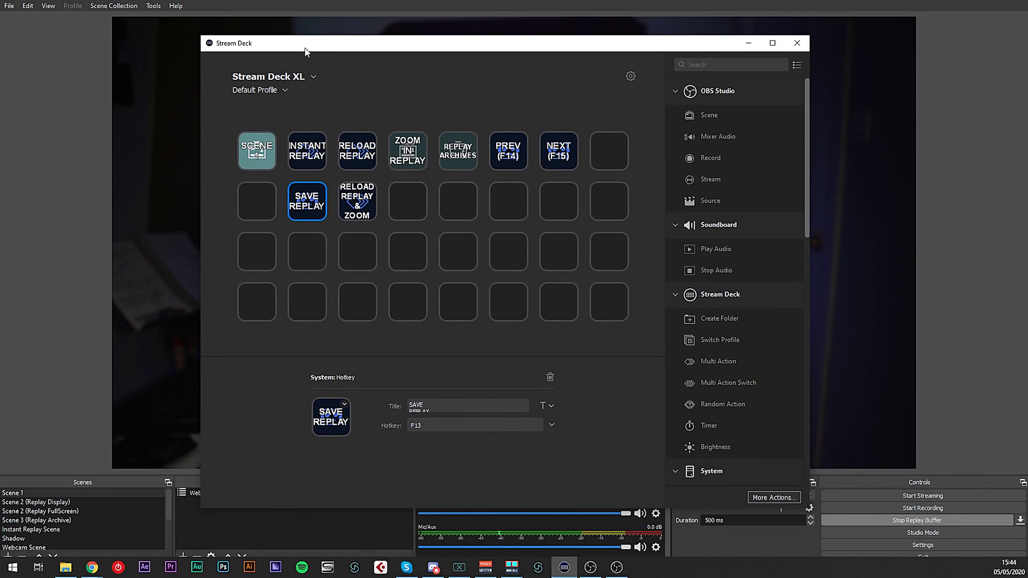
Inspect the SCENE key, then show the INSTANT REPLAY key's 5-action multi-action.
{"action": "left_click_drag", "start_coordinate": [305, 49], "coordinate": [324, 33]}
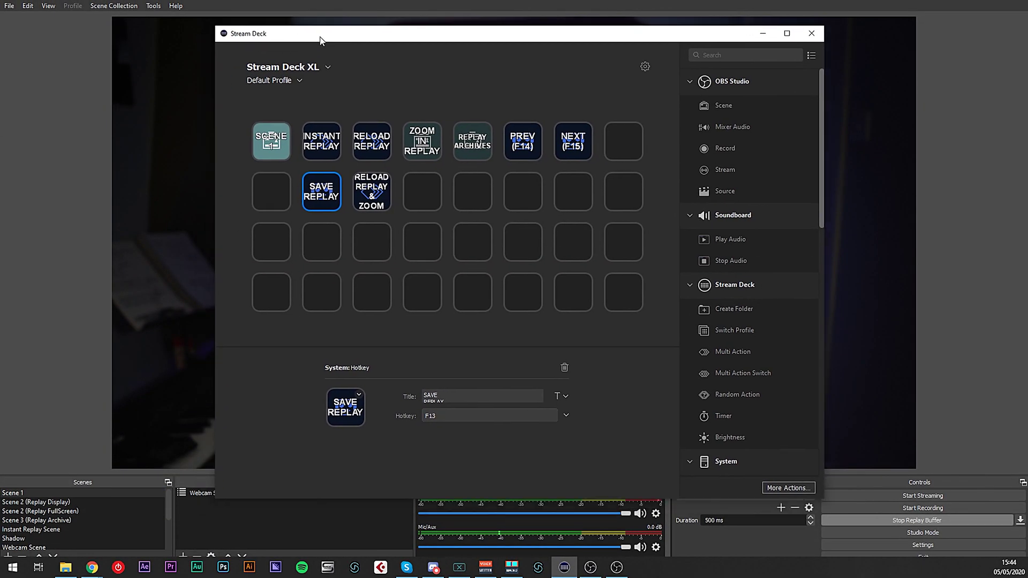
{"action": "left_click", "coordinate": [290, 121]}
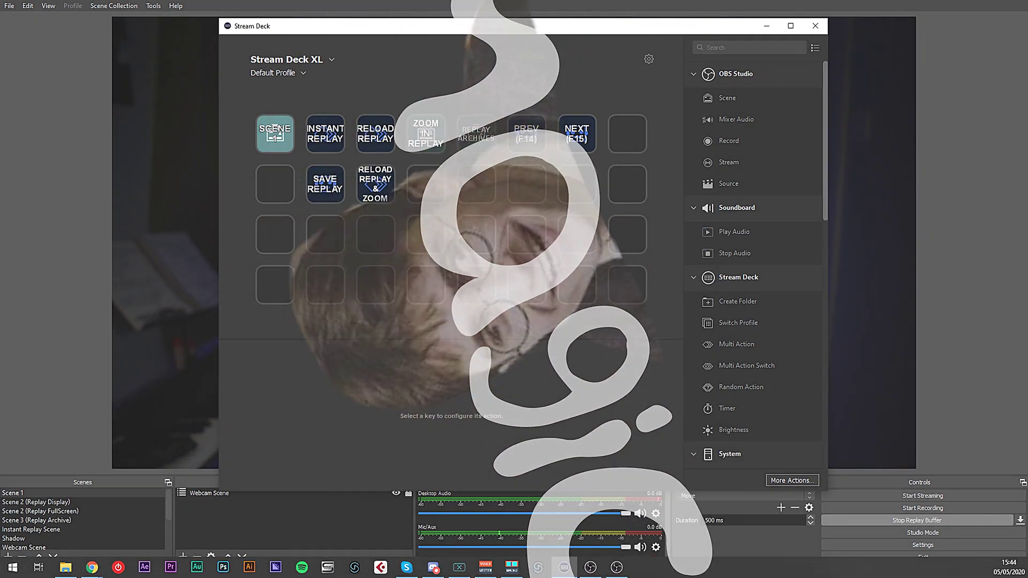
{"action": "left_click", "coordinate": [285, 140]}
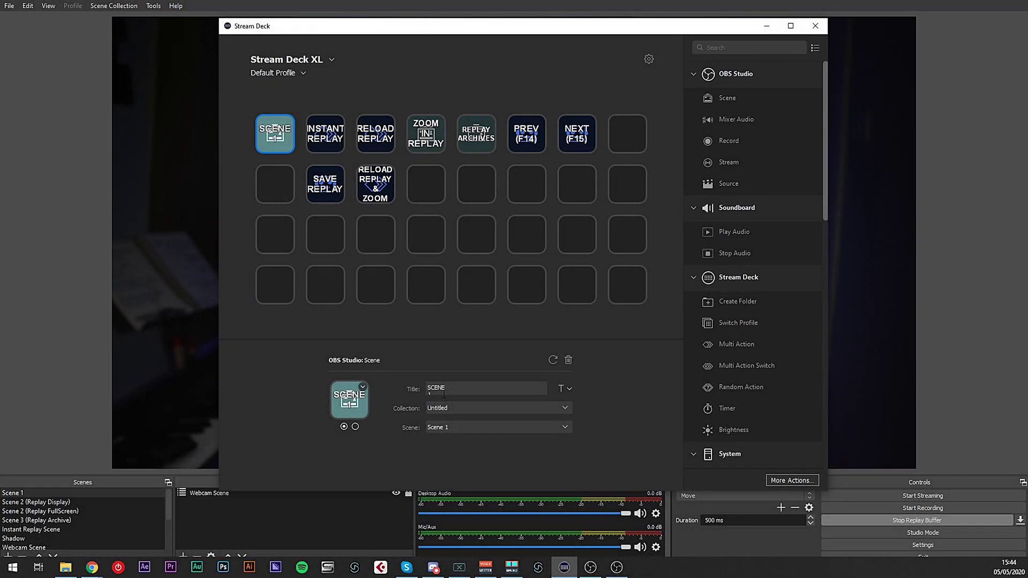
{"action": "left_click", "coordinate": [329, 147]}
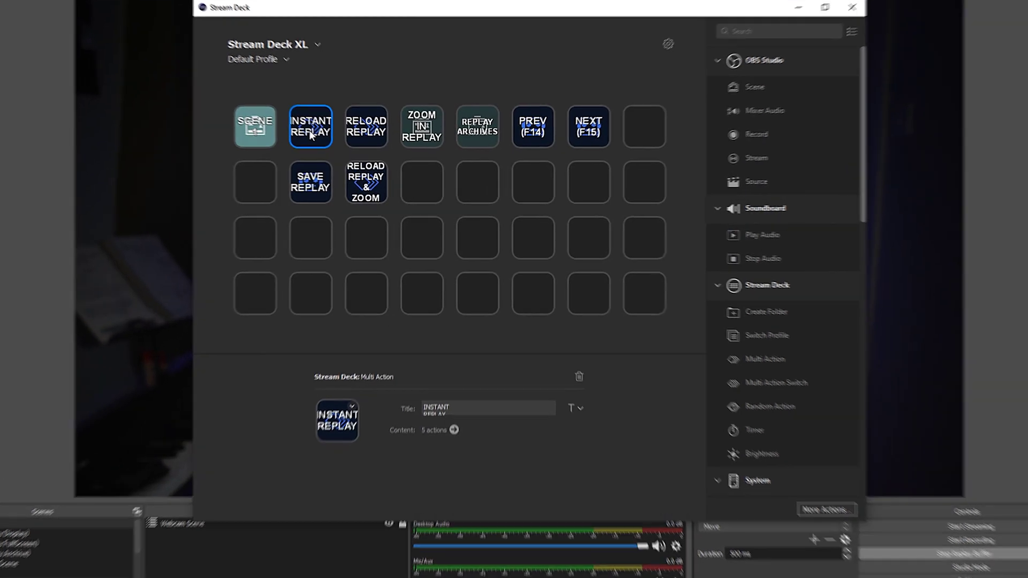
Review INSTANT REPLAY's steps: hotkey, 0.5 s delay, Replay Display, 8.5 s delay, Scene 1.
{"action": "double_click", "coordinate": [329, 145]}
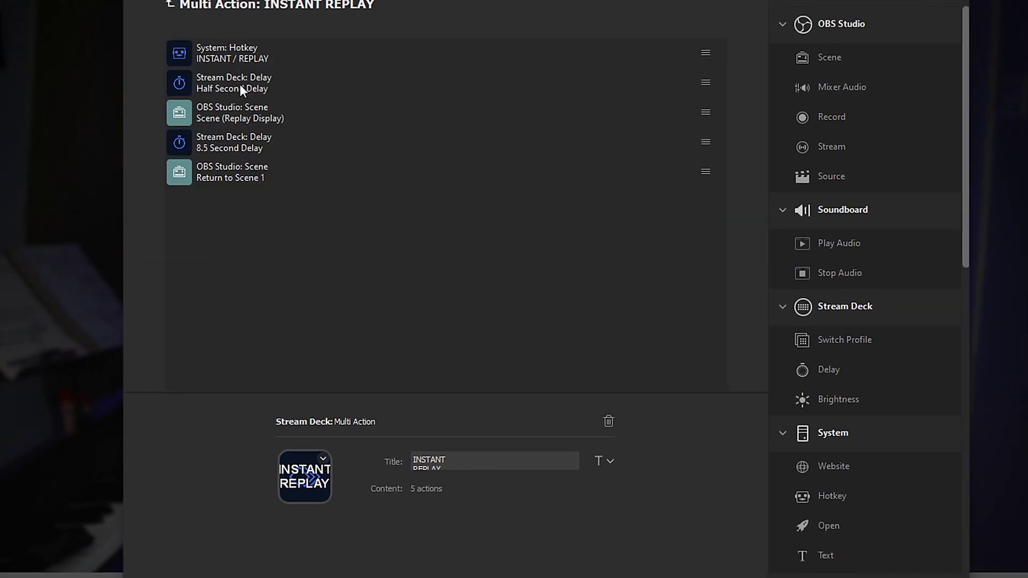
{"action": "left_click", "coordinate": [218, 51]}
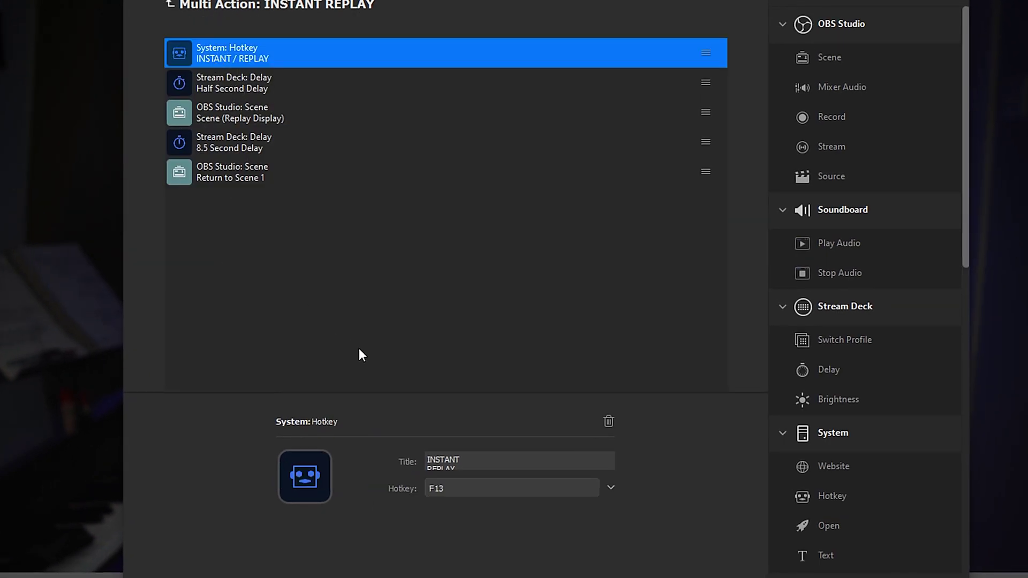
{"action": "left_click", "coordinate": [272, 85]}
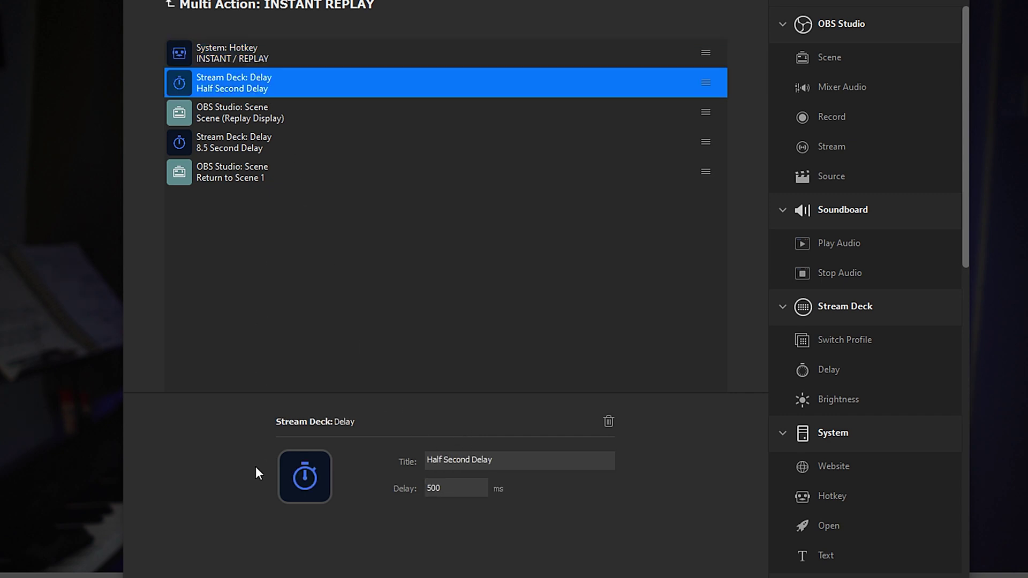
{"action": "left_click", "coordinate": [175, 118]}
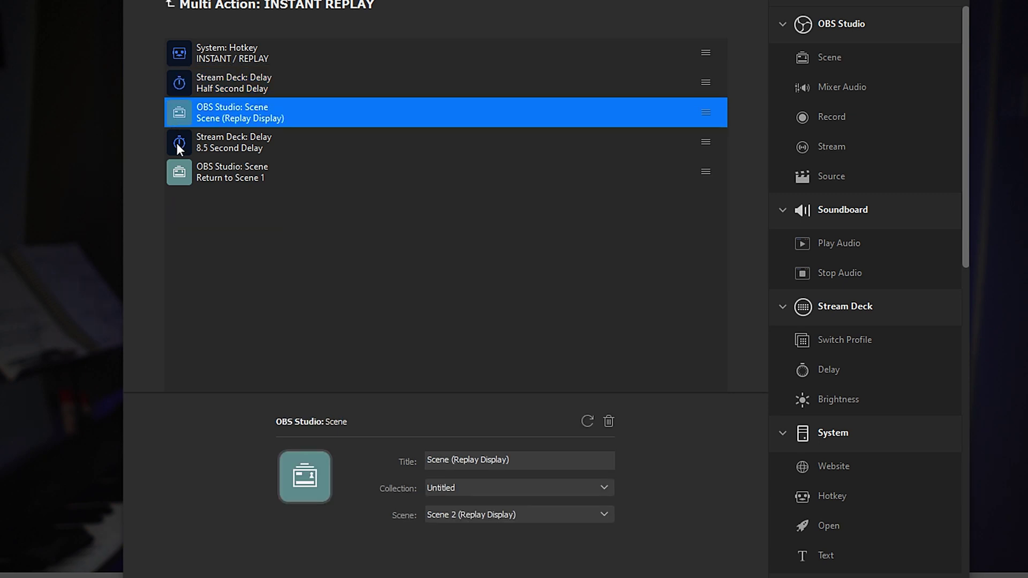
{"action": "left_click", "coordinate": [177, 143]}
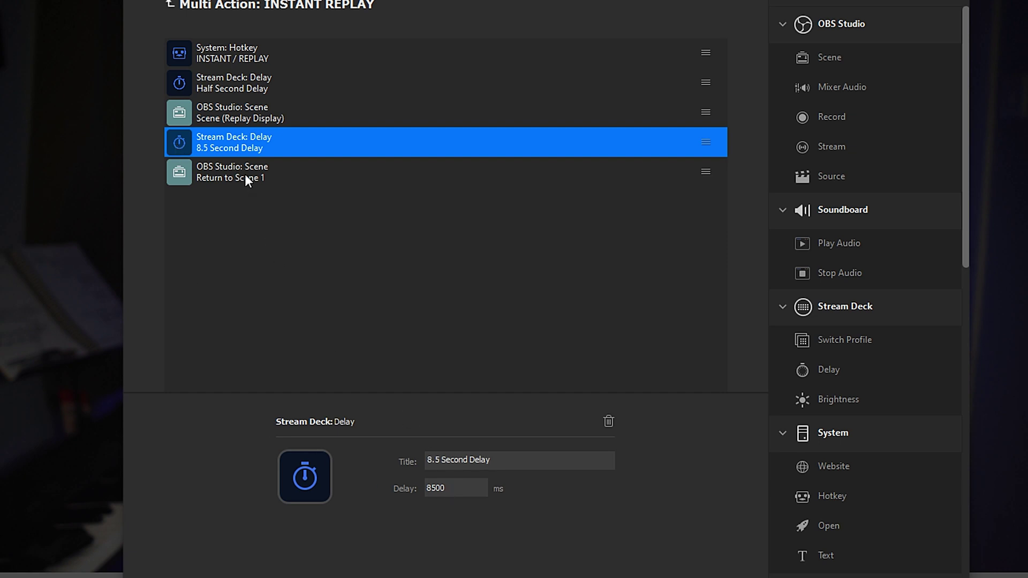
{"action": "left_click", "coordinate": [223, 174]}
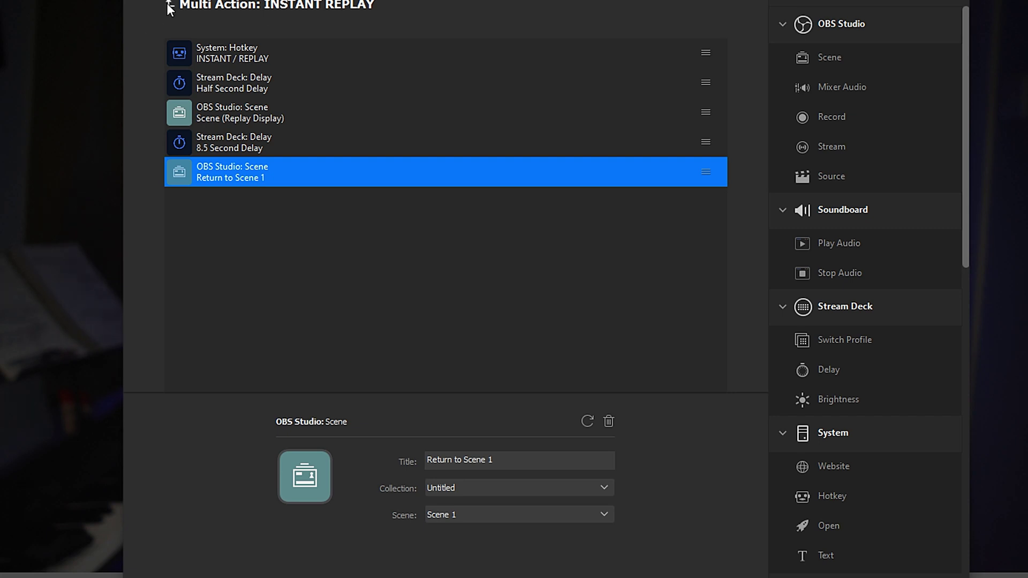
{"action": "left_click", "coordinate": [169, 6]}
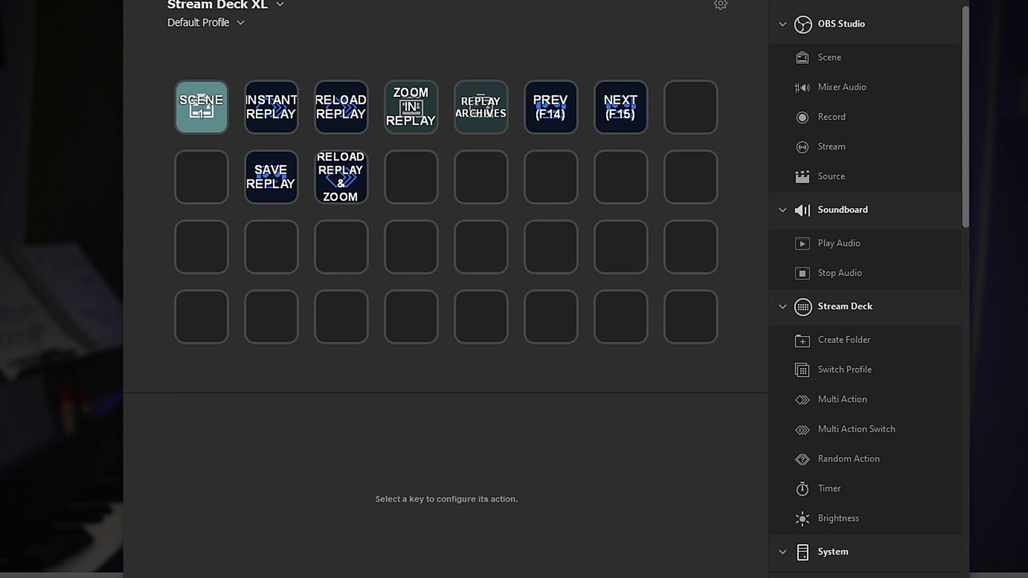
Review RELOAD REPLAY's first delay and its Replay Display scene-switch steps.
{"action": "left_click", "coordinate": [339, 109]}
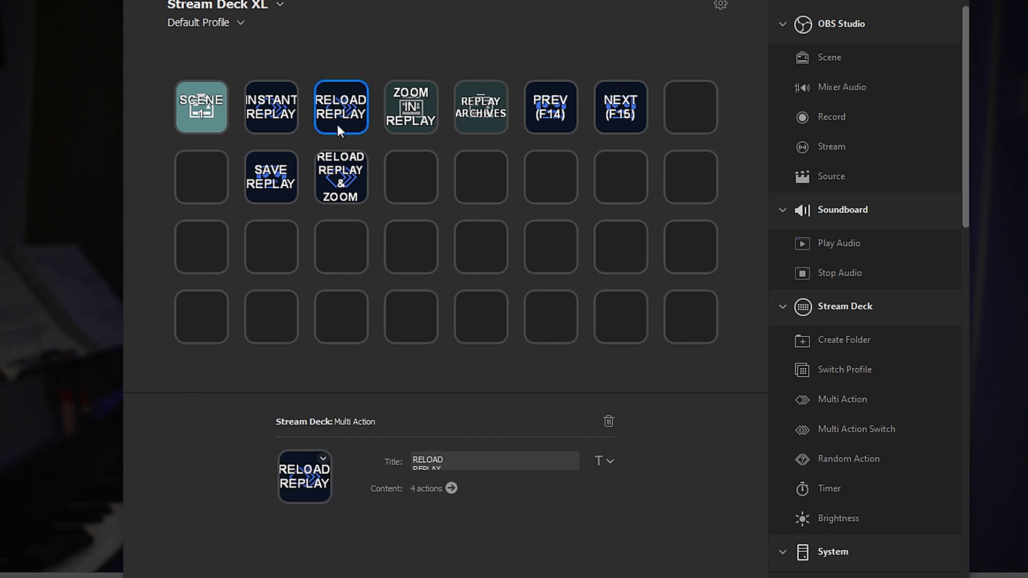
{"action": "double_click", "coordinate": [337, 124]}
{"action": "left_click", "coordinate": [260, 46]}
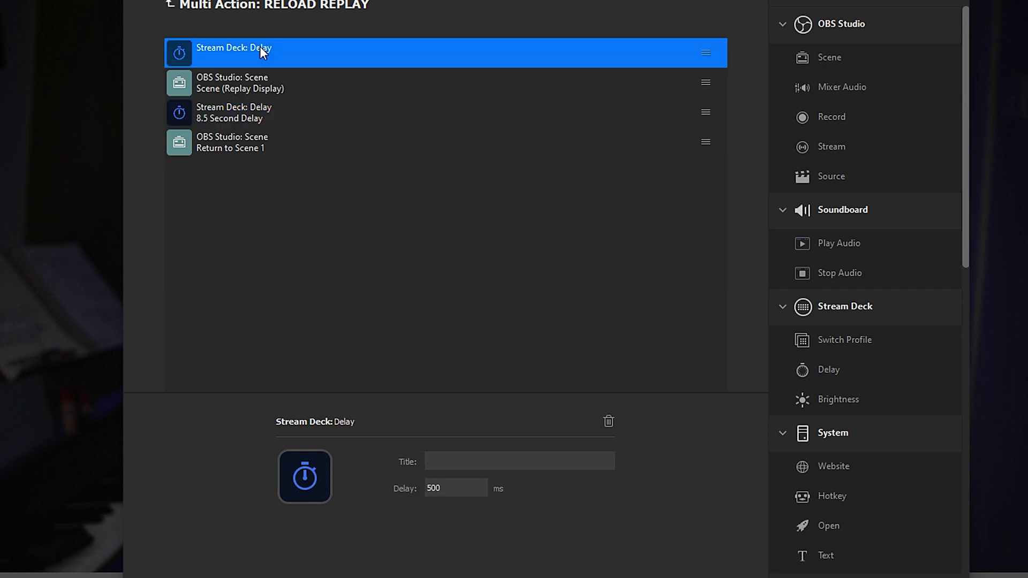
{"action": "left_click", "coordinate": [311, 91]}
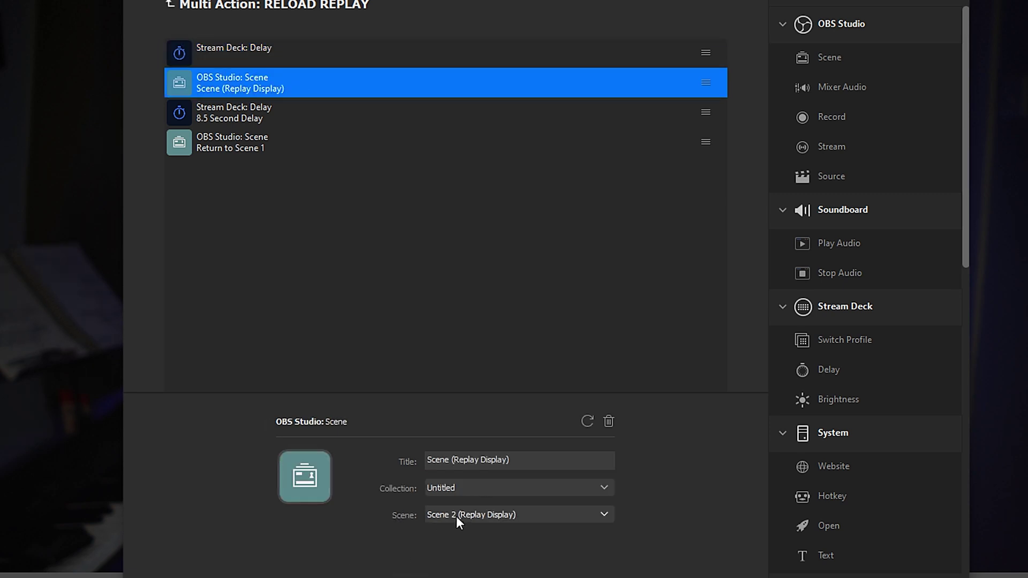
Review the 8.5 second delay and return-to-Scene 1 steps, then show SAVE REPLAY's F13 hotkey.
{"action": "left_click", "coordinate": [227, 116]}
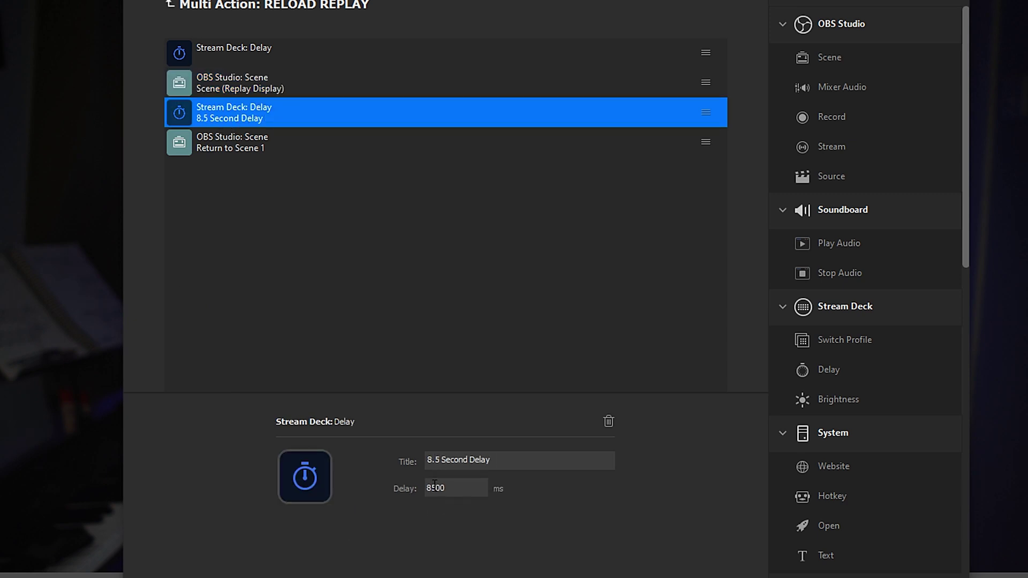
{"action": "left_click", "coordinate": [239, 149]}
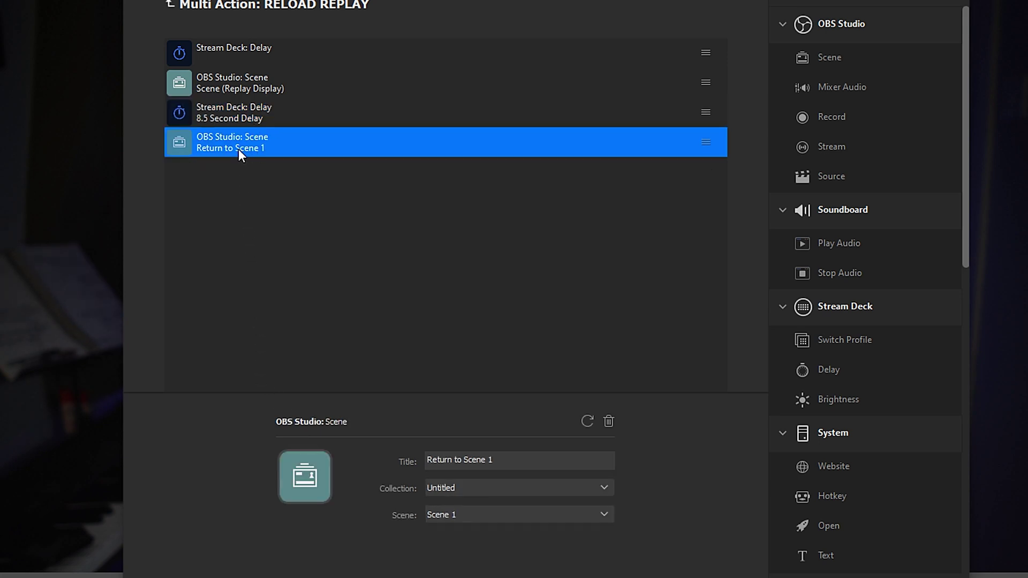
{"action": "left_click", "coordinate": [169, 7]}
{"action": "left_click", "coordinate": [269, 181]}
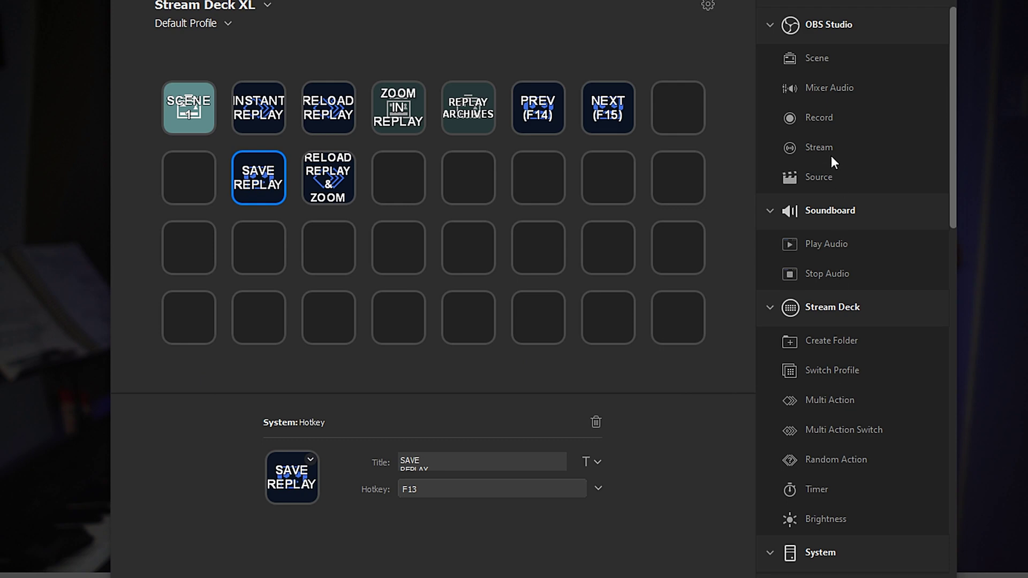
{"action": "scroll", "coordinate": [830, 156], "scroll_direction": "down", "scroll_amount": 3}
Show the RELOAD REPLAY & ZOOM key's multi-action settings with its 6 actions.
{"action": "mouse_move", "coordinate": [827, 362]}
{"action": "left_mouse_down"}
{"action": "mouse_move", "coordinate": [741, 368]}
{"action": "mouse_move", "coordinate": [254, 244]}
{"action": "left_mouse_up"}
{"action": "left_click", "coordinate": [254, 189]}
{"action": "left_click", "coordinate": [259, 247]}
{"action": "left_click", "coordinate": [546, 488]}
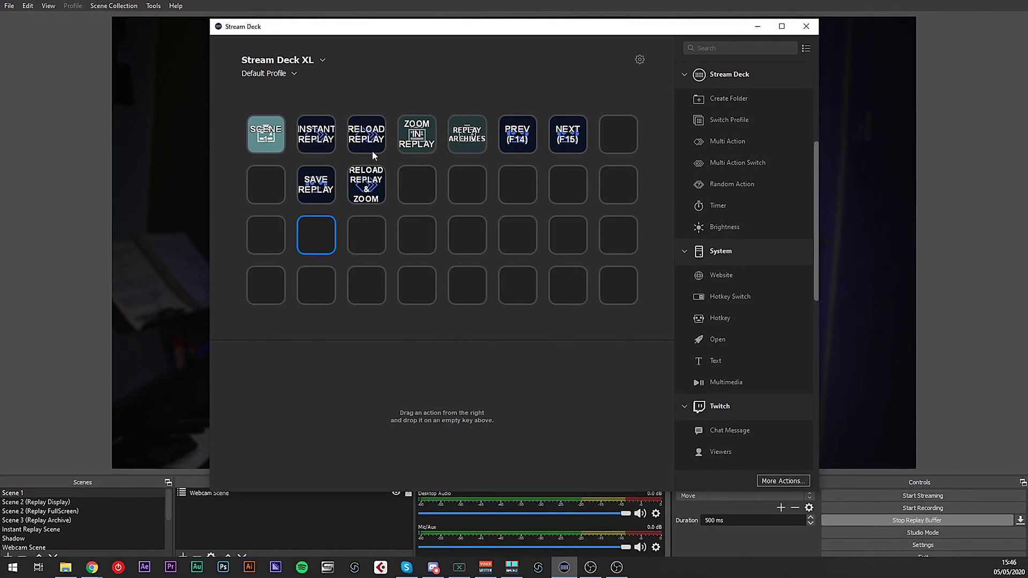
{"action": "left_click", "coordinate": [367, 185]}
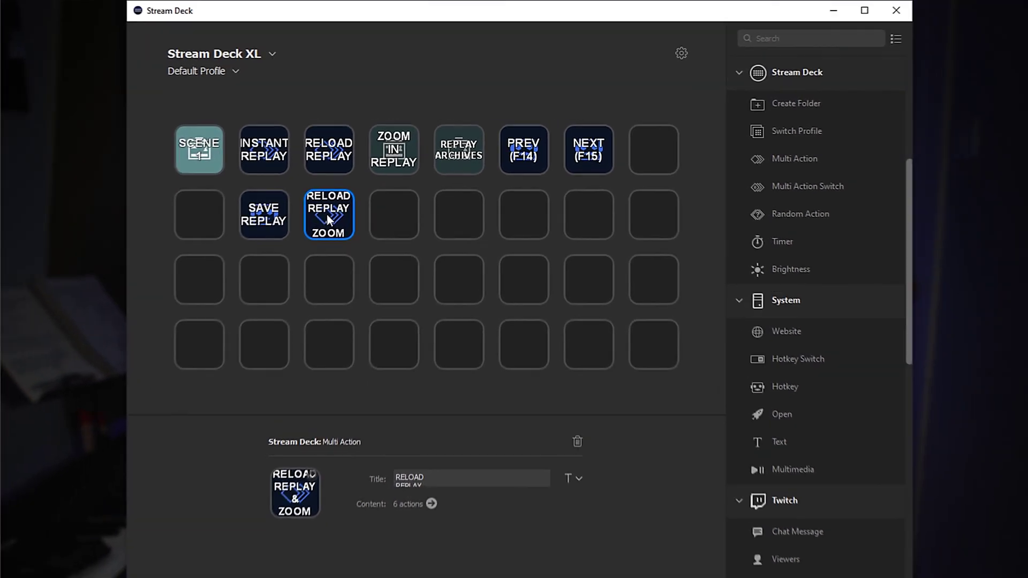
Reveal RELOAD REPLAY & ZOOM's 1.5 and 7 second delays between Replay Display, ZOOM IN REPLAY and Scene 1.
{"action": "double_click", "coordinate": [365, 187]}
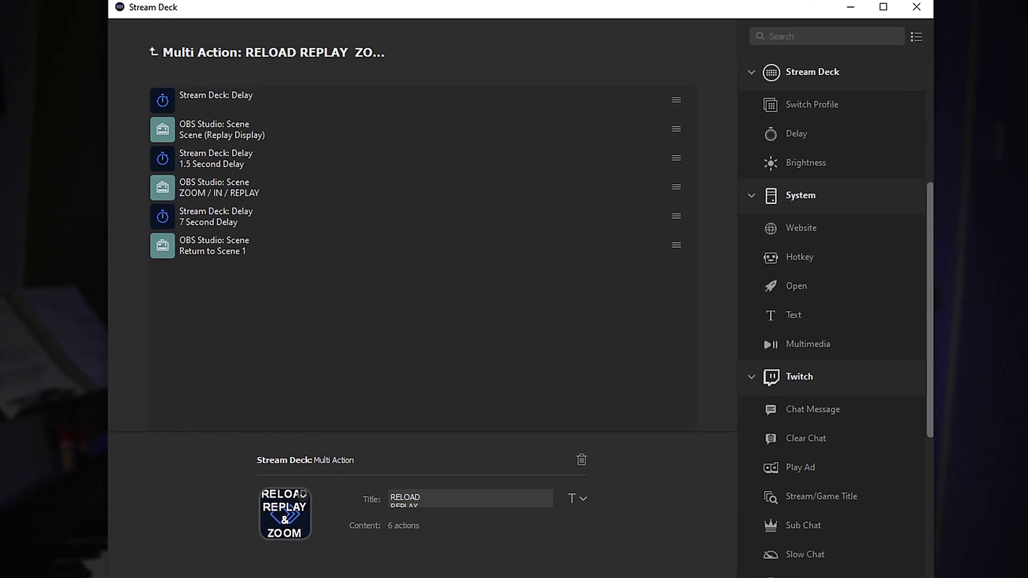